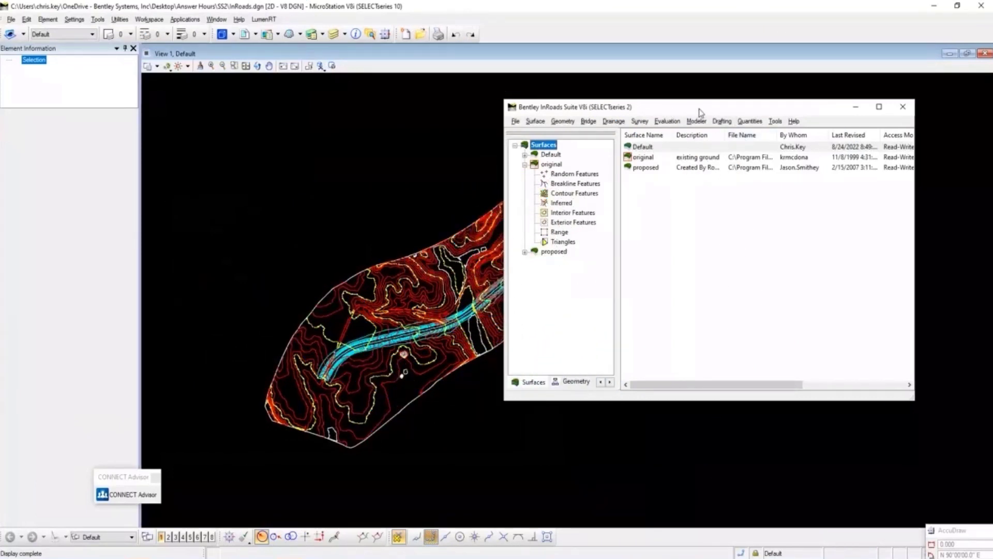
Activate the InRoads Tracking readout and read coordinates, elevation, slope, station and offset at points near the road
{"action": "left_click", "coordinate": [775, 122]}
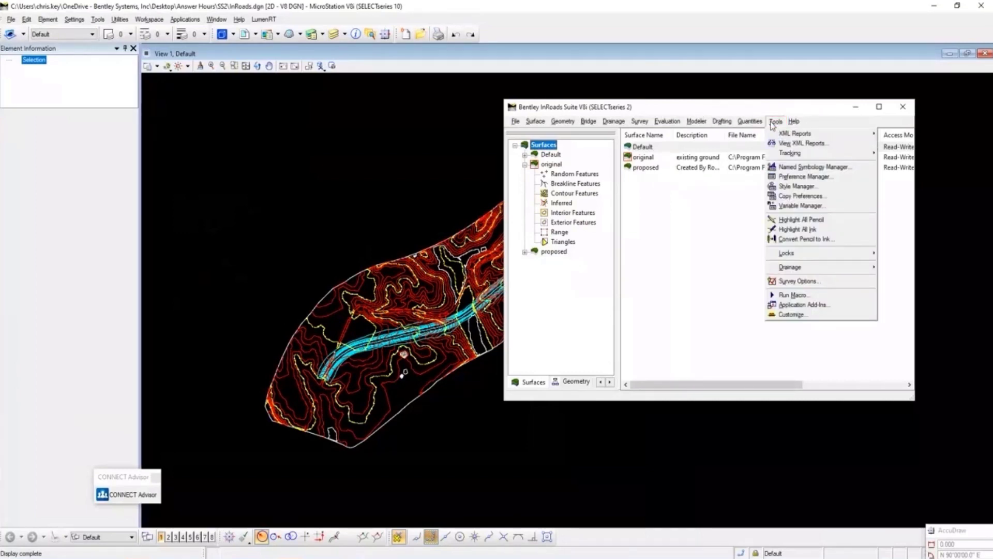
{"action": "mouse_move", "coordinate": [797, 153]}
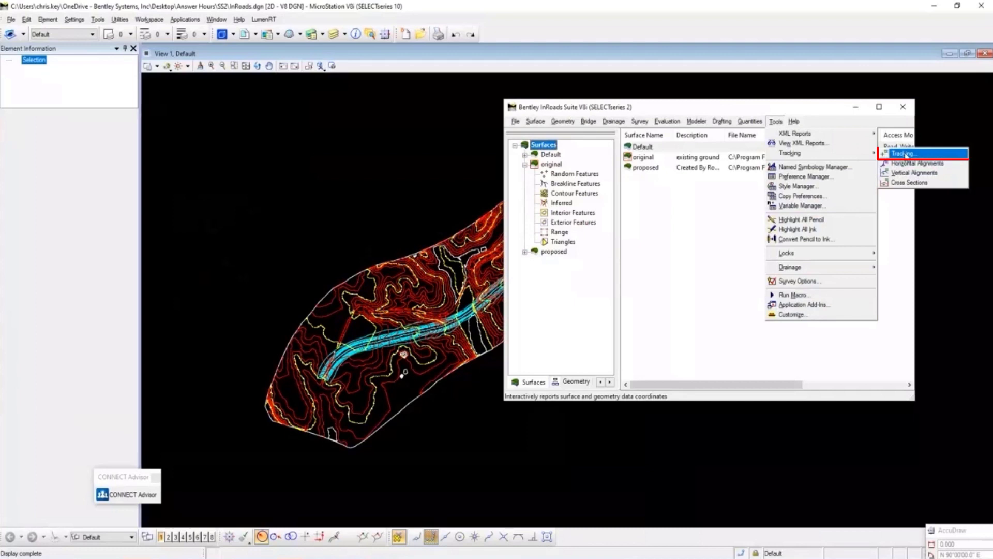
{"action": "left_click", "coordinate": [906, 154]}
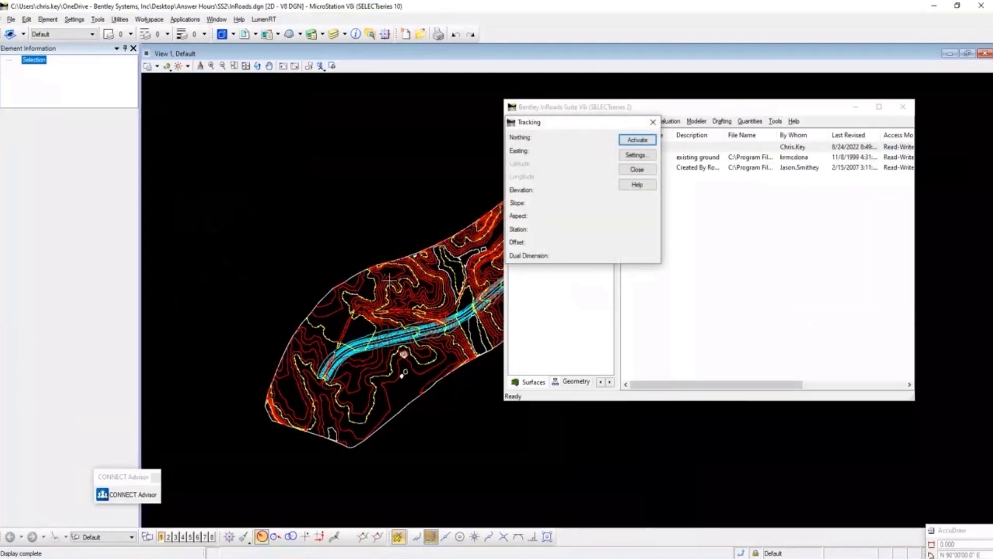
{"action": "left_click", "coordinate": [638, 139]}
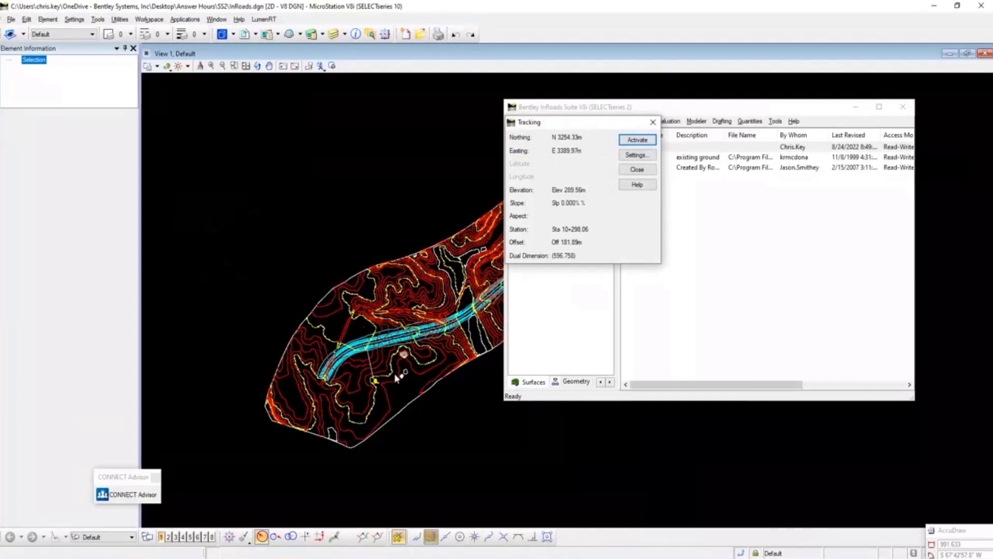
{"action": "scroll", "coordinate": [397, 376], "scroll_direction": "up", "scroll_amount": 1}
{"action": "scroll", "coordinate": [399, 376], "scroll_direction": "up", "scroll_amount": 3}
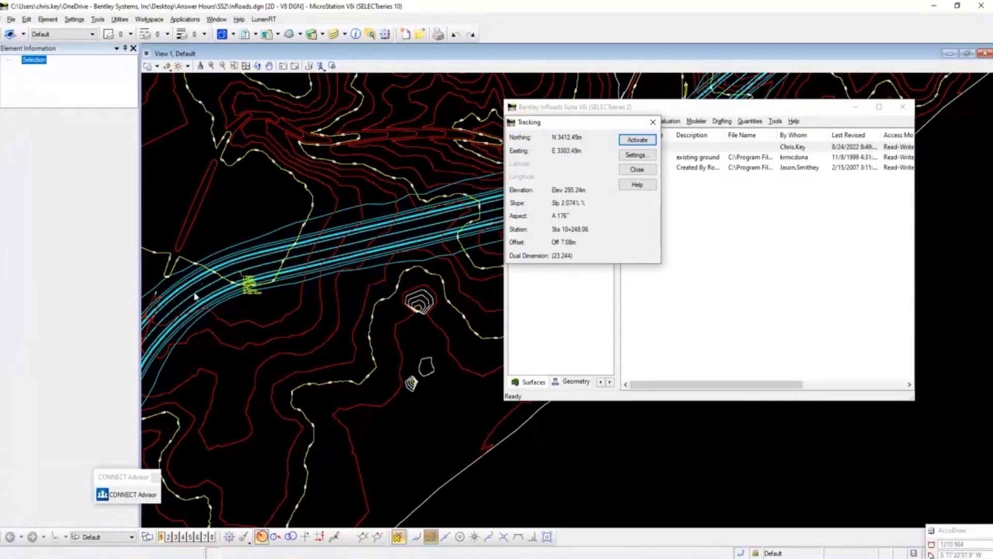
Turn off the Point Snap lock, track points around the contours, and close the Tracking readout
{"action": "left_click", "coordinate": [775, 121]}
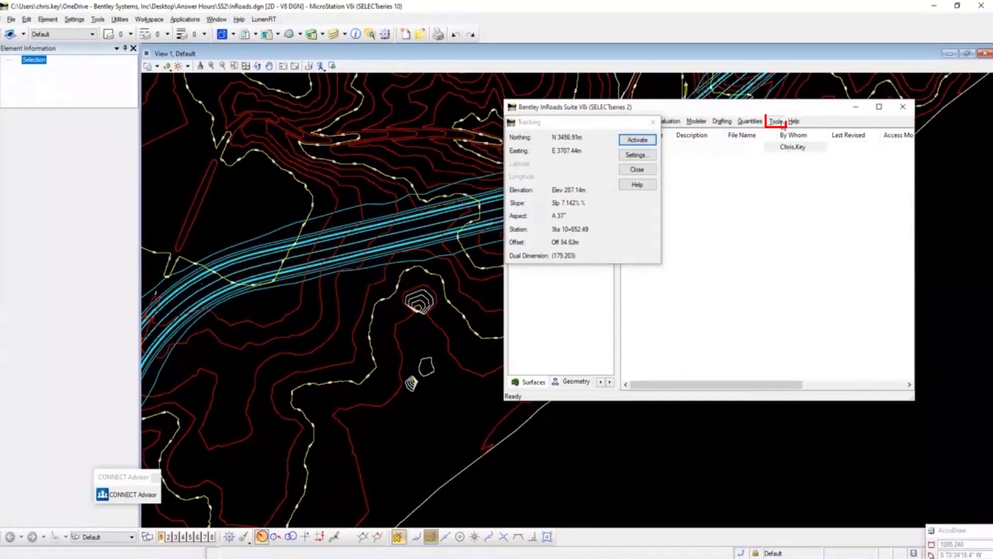
{"action": "mouse_move", "coordinate": [863, 260]}
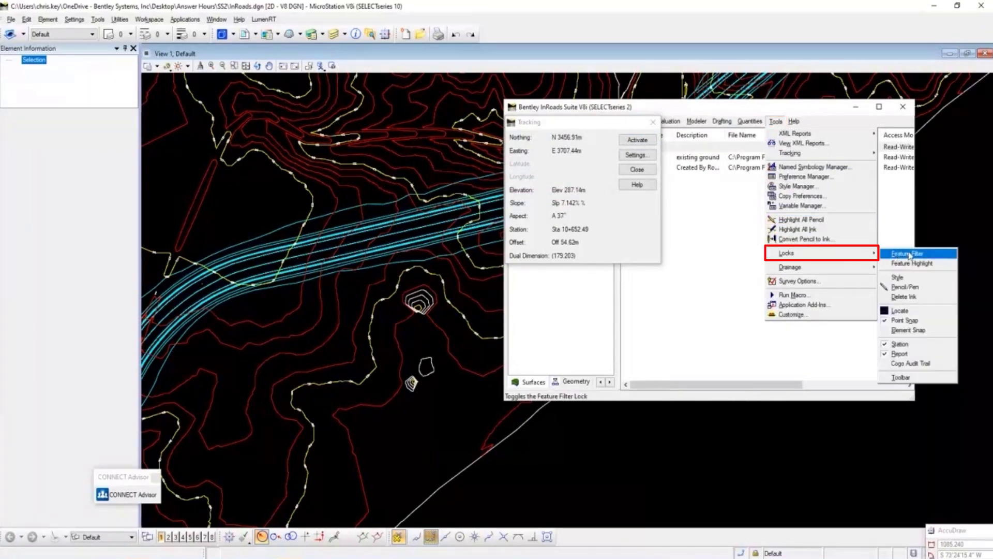
{"action": "left_click", "coordinate": [929, 322]}
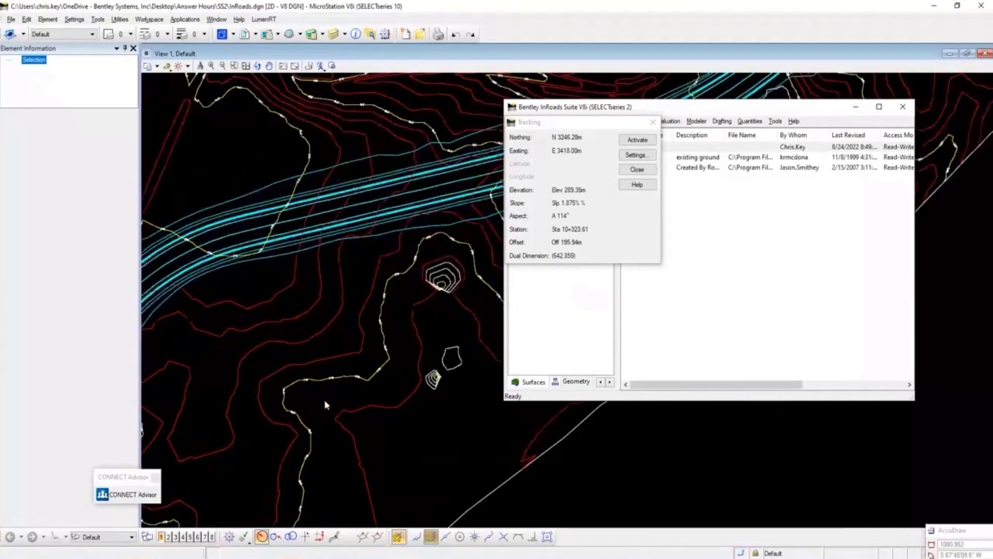
{"action": "scroll", "coordinate": [327, 403], "scroll_direction": "up", "scroll_amount": 3}
{"action": "left_click_drag", "start_coordinate": [556, 125], "coordinate": [385, 120]}
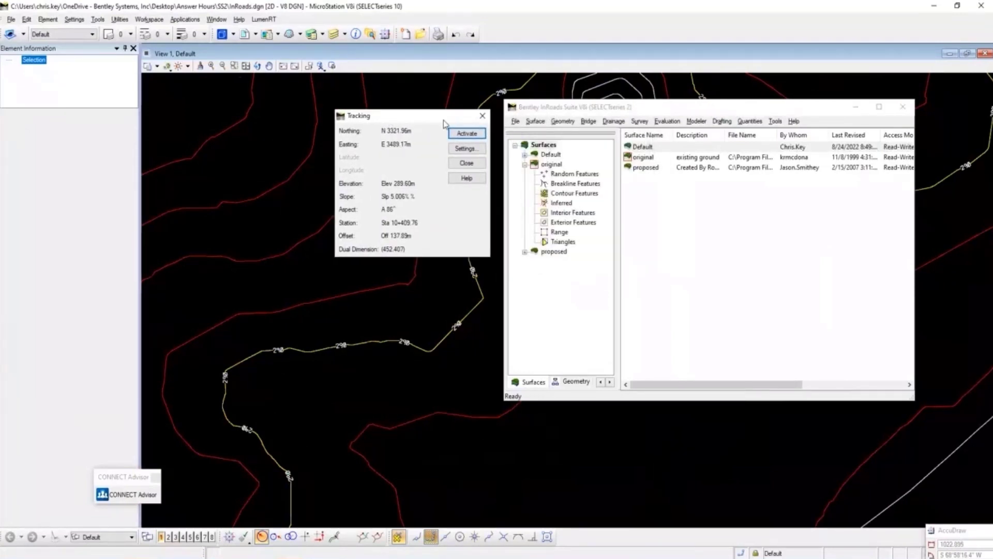
{"action": "left_click", "coordinate": [482, 115]}
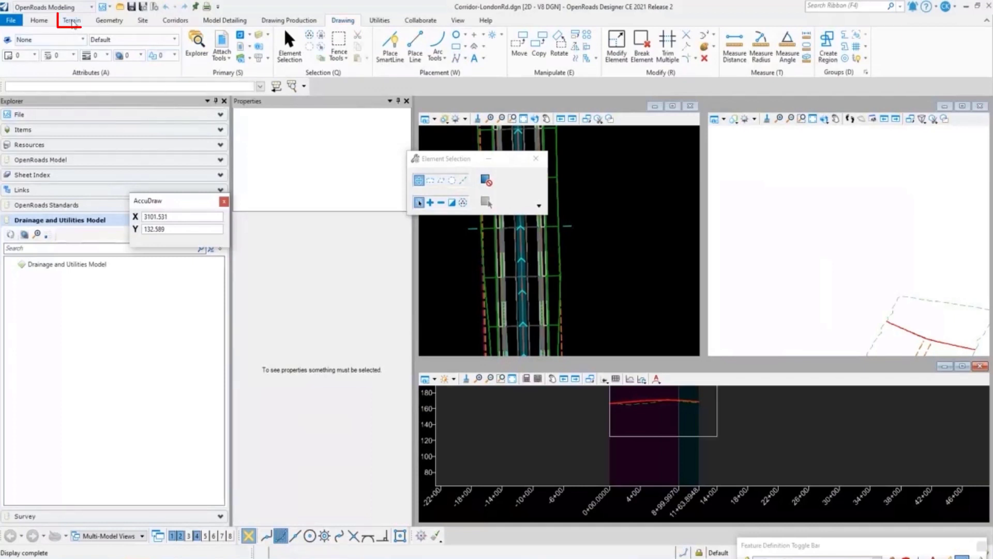
In OpenRoads Designer, run Analyze Point on the terrain model and read elevation, slope and aspect beside the corridor
{"action": "left_click", "coordinate": [72, 21]}
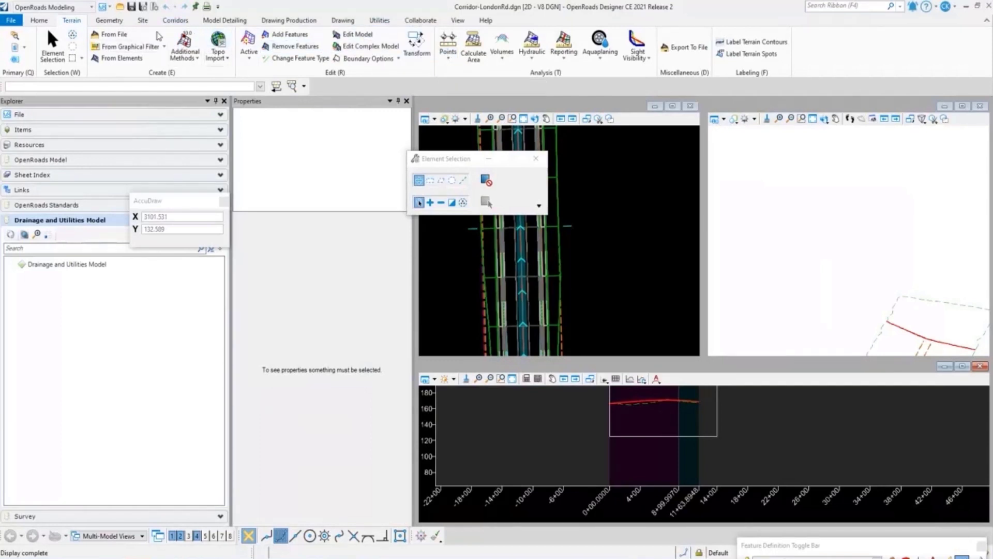
{"action": "left_click", "coordinate": [447, 58]}
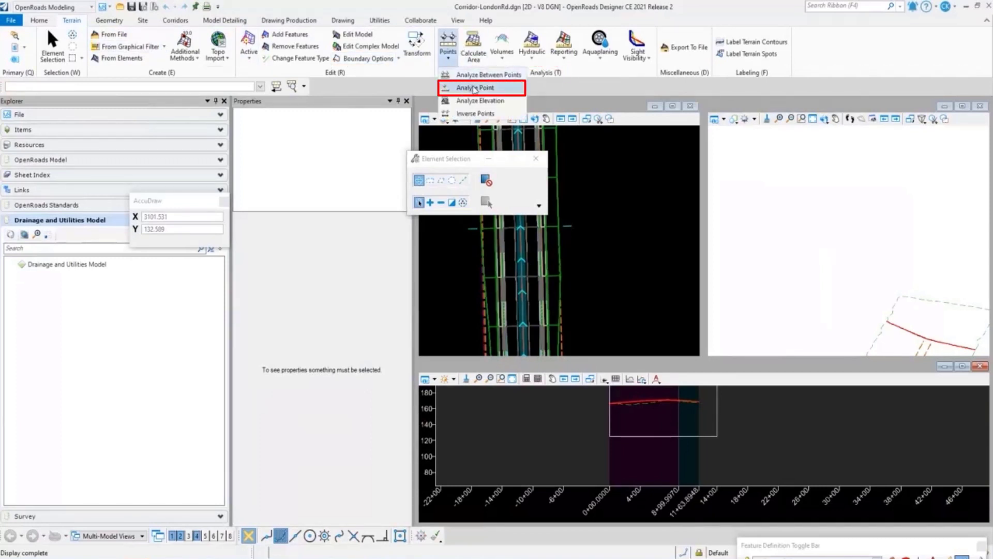
{"action": "left_click", "coordinate": [475, 89]}
{"action": "scroll", "coordinate": [541, 280], "scroll_direction": "down", "scroll_amount": 3}
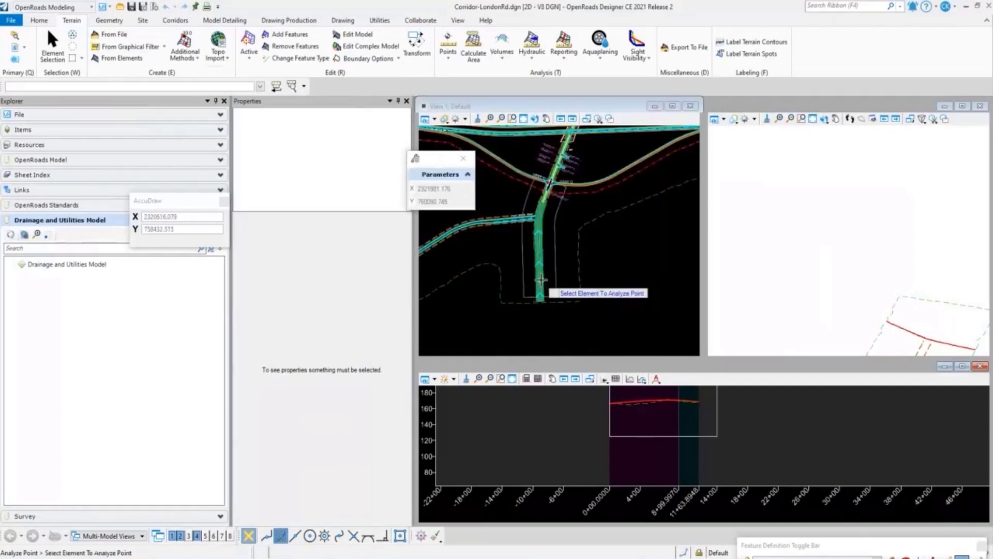
{"action": "left_click", "coordinate": [579, 302]}
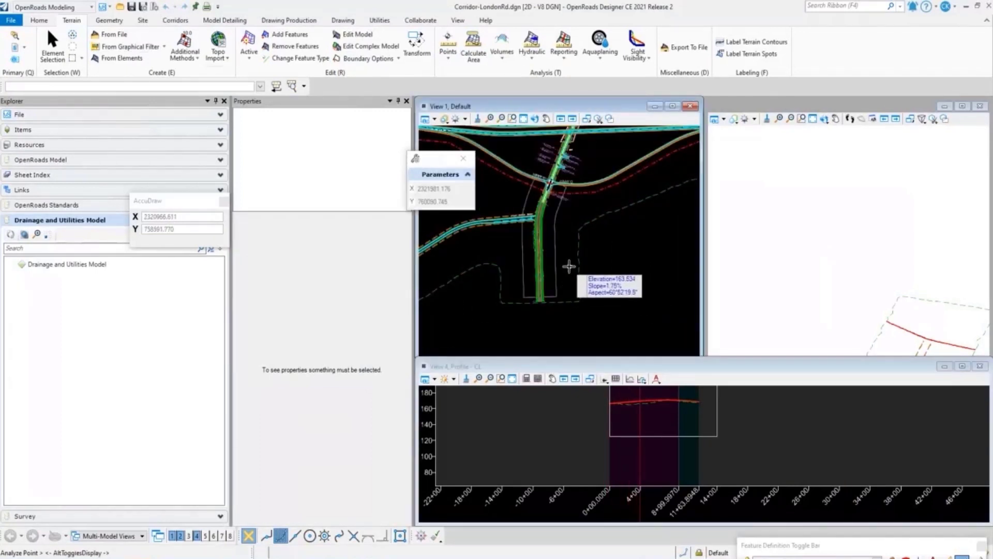
{"action": "scroll", "coordinate": [551, 253], "scroll_direction": "up", "scroll_amount": 3}
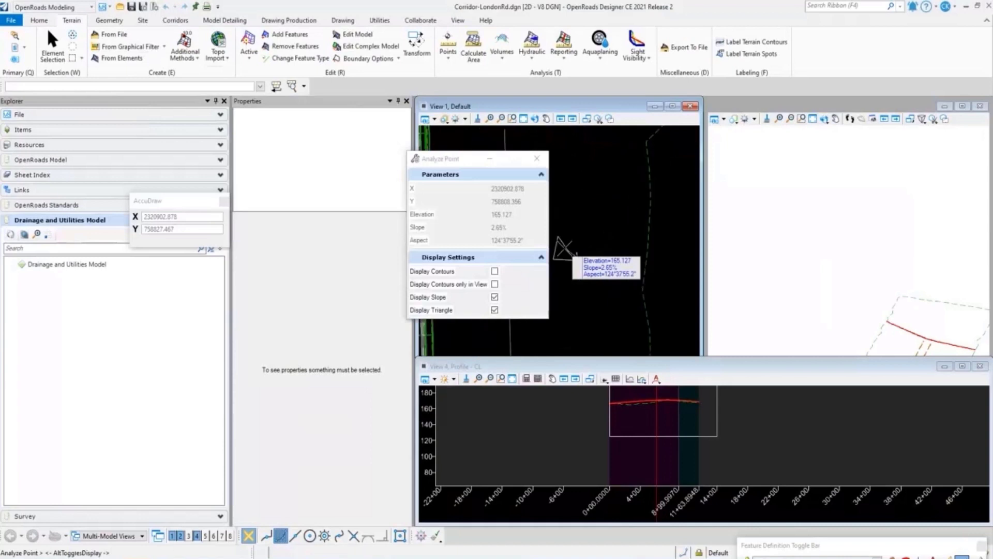
{"action": "scroll", "coordinate": [565, 249], "scroll_direction": "up", "scroll_amount": 1}
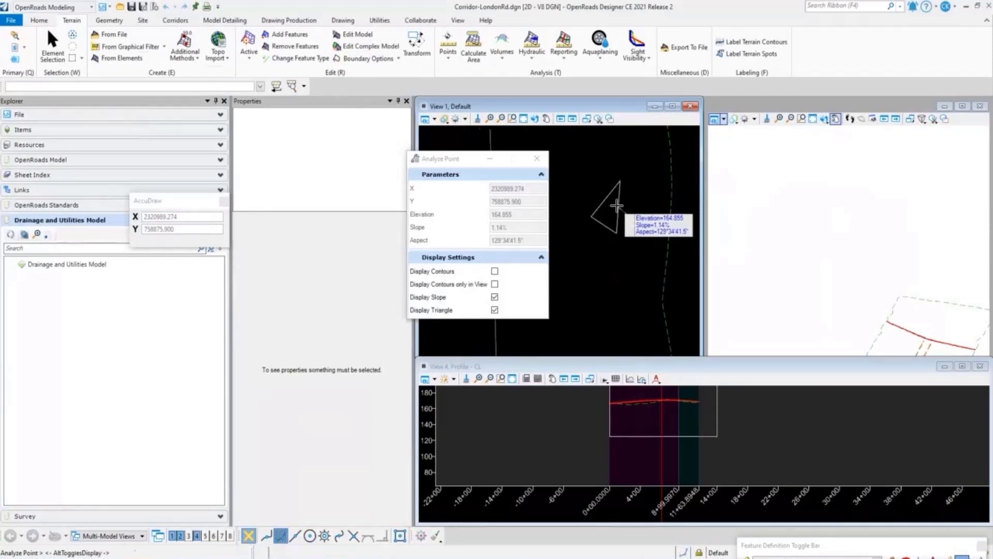
{"action": "scroll", "coordinate": [617, 206], "scroll_direction": "up", "scroll_amount": 1}
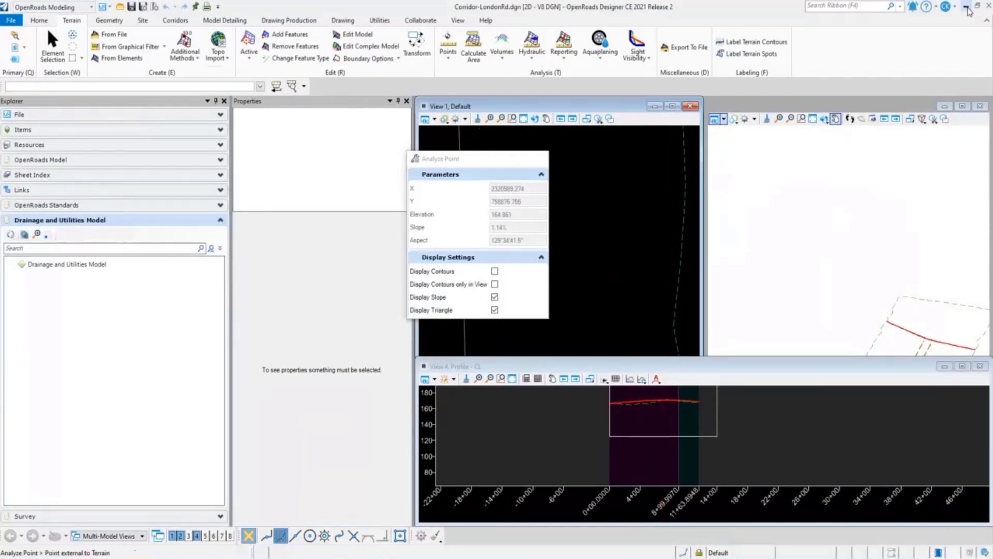
Switch back to InRoads and set up Generate Isopach Surface with original as first surface and proposed as second
{"action": "left_click", "coordinate": [966, 7]}
{"action": "scroll", "coordinate": [434, 254], "scroll_direction": "up", "scroll_amount": 2}
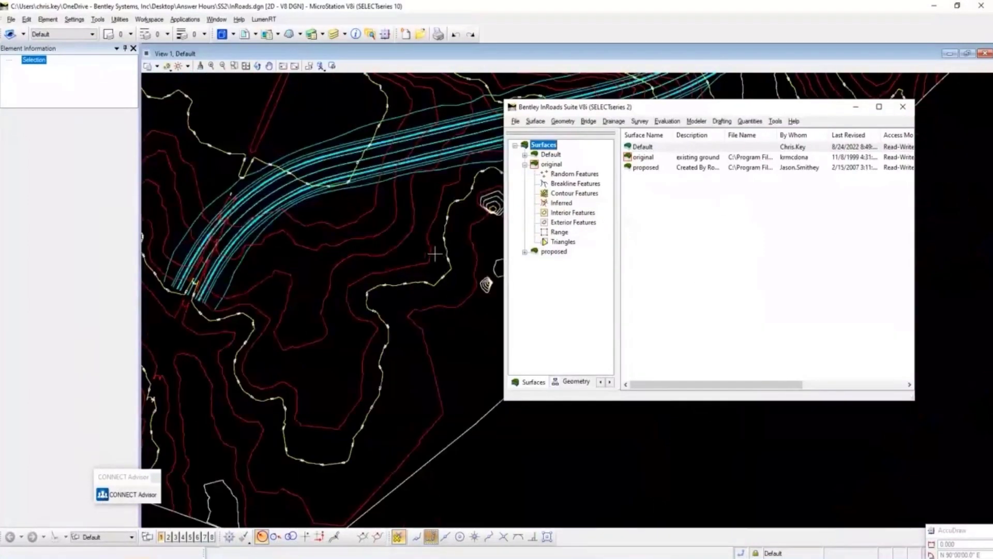
{"action": "scroll", "coordinate": [435, 253], "scroll_direction": "down", "scroll_amount": 3}
{"action": "left_click", "coordinate": [538, 122]}
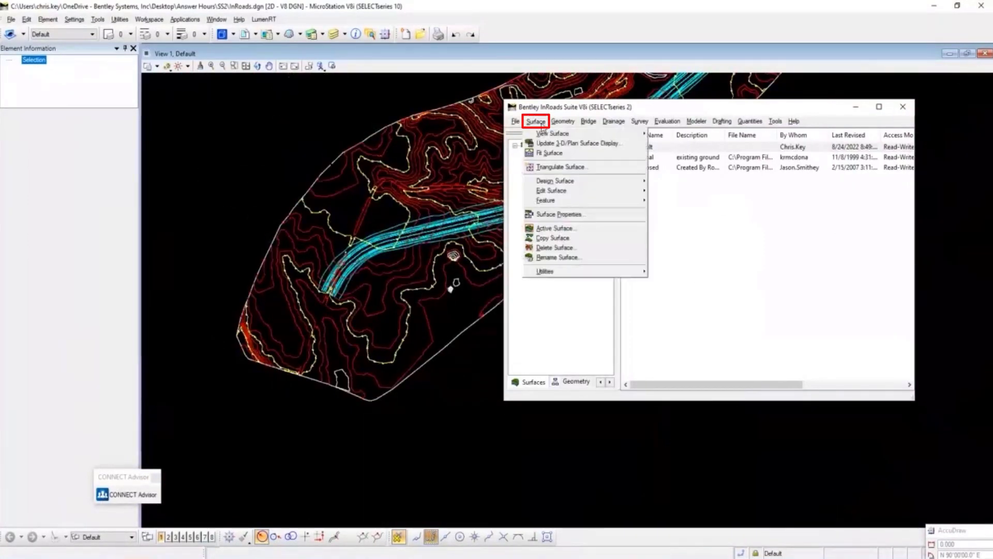
{"action": "mouse_move", "coordinate": [631, 184]}
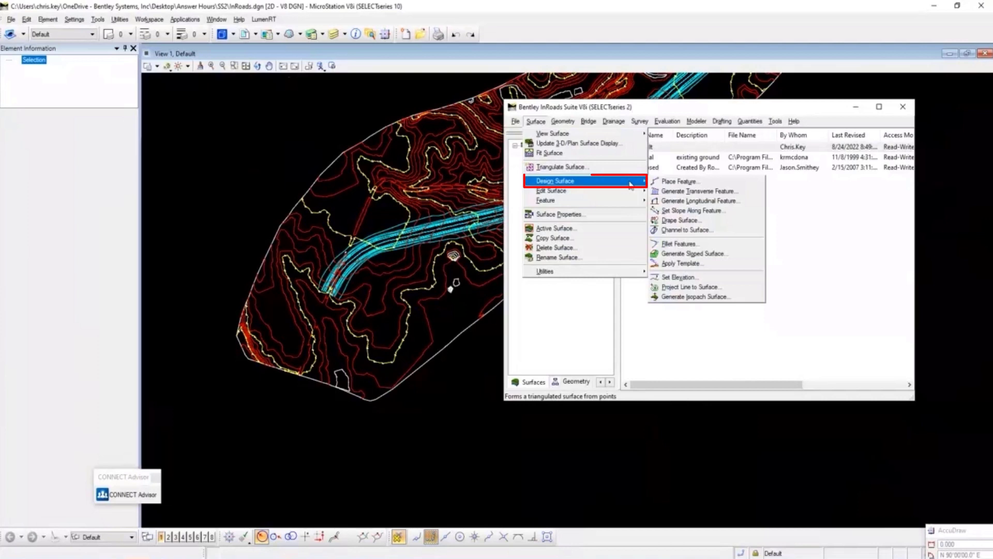
{"action": "left_click", "coordinate": [709, 297]}
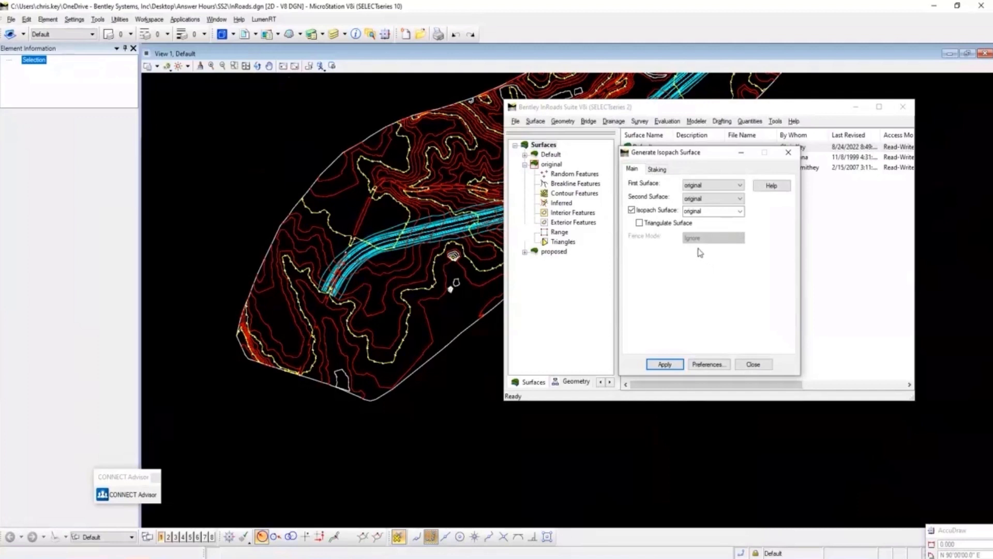
{"action": "left_click", "coordinate": [733, 187]}
{"action": "left_click", "coordinate": [723, 205]}
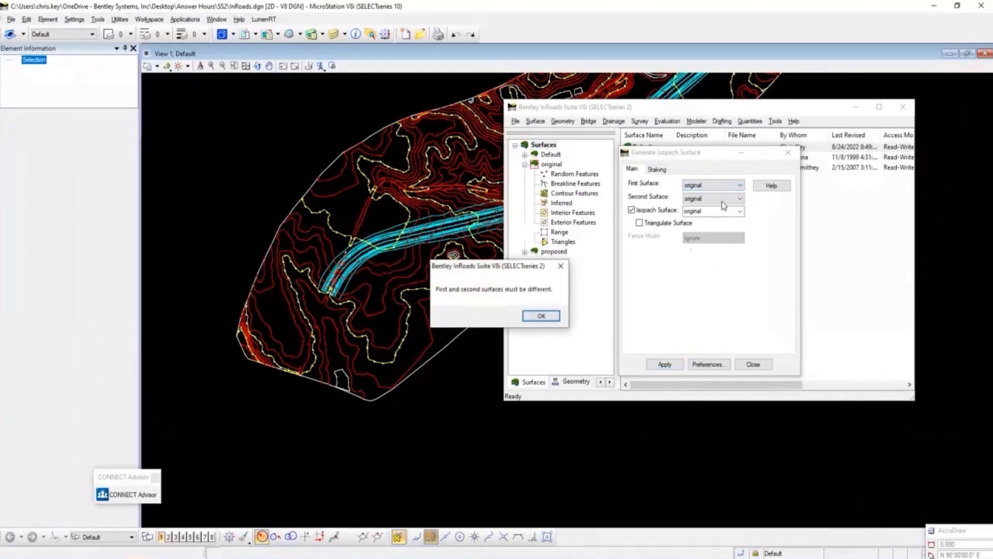
{"action": "left_click", "coordinate": [538, 315]}
{"action": "left_click", "coordinate": [740, 200]}
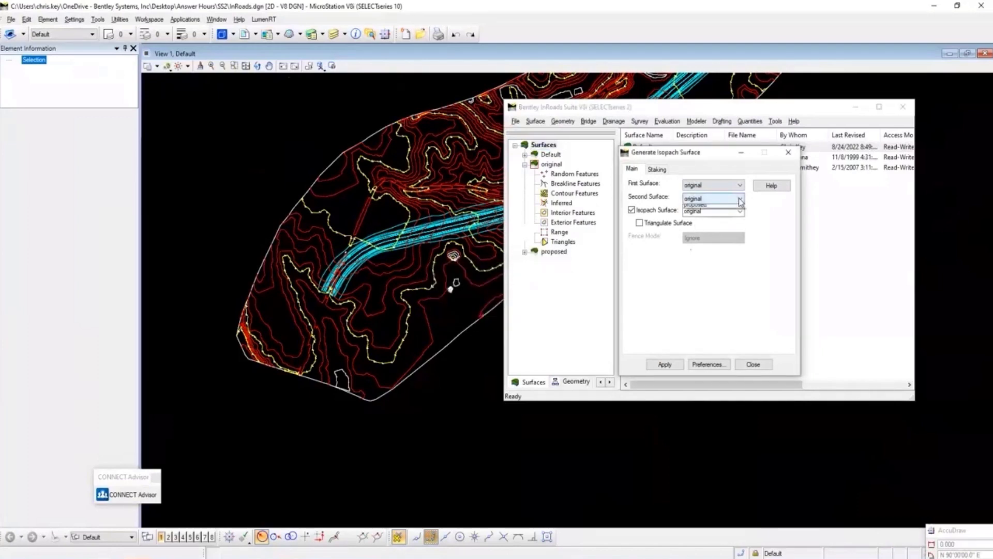
{"action": "left_click", "coordinate": [703, 222]}
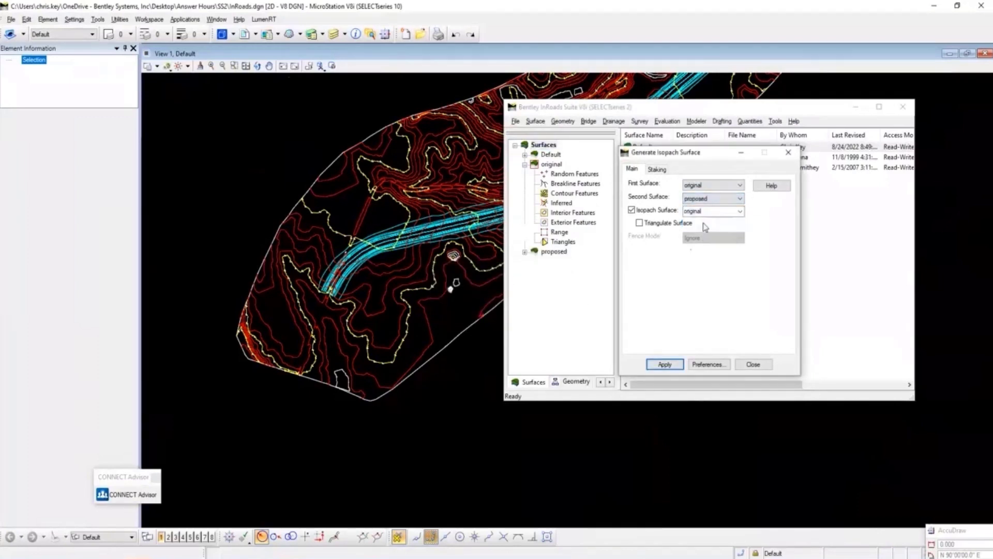
Name the resulting surface isopach, enable Triangulate Surface, and generate it
{"action": "double_click", "coordinate": [711, 210]}
{"action": "type", "text": "iso"}
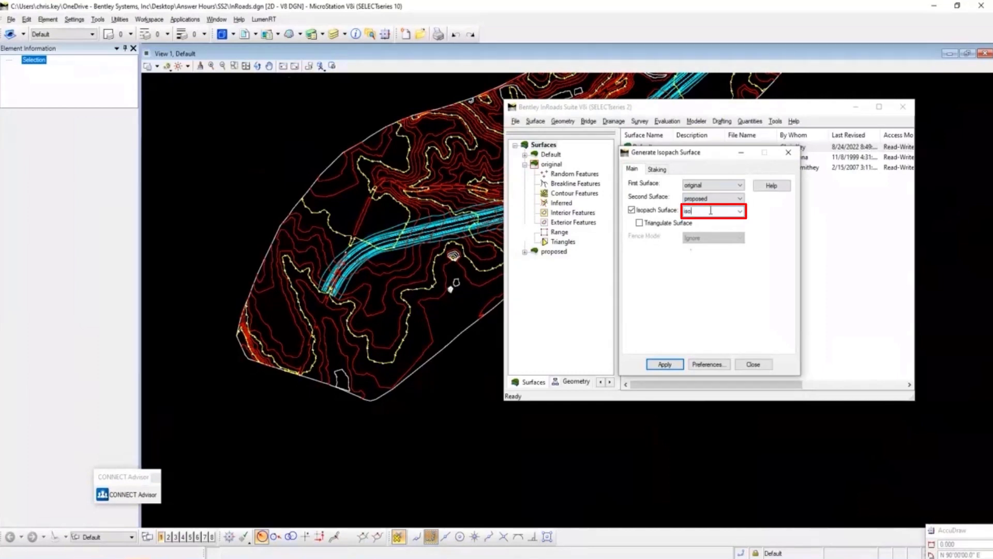
{"action": "type", "text": "pach"}
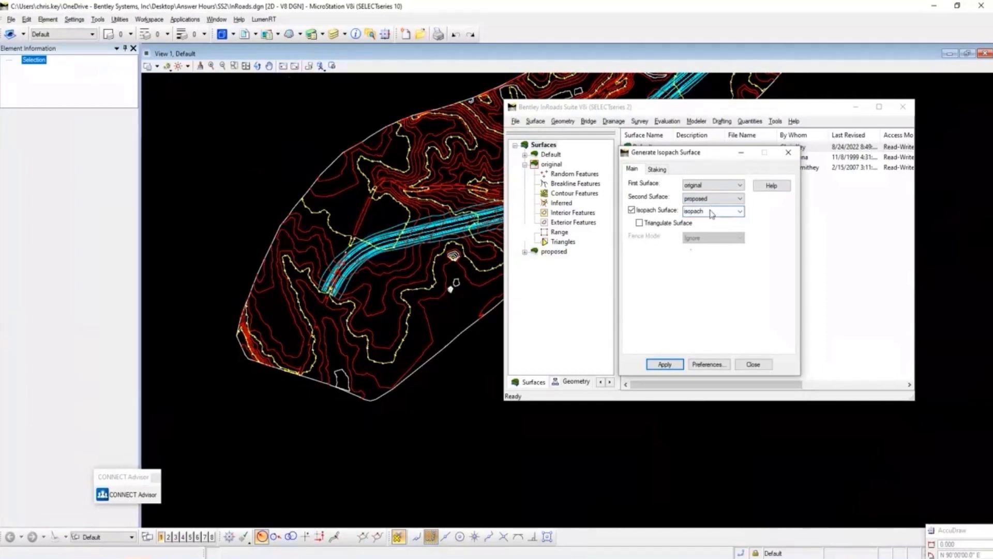
{"action": "left_click", "coordinate": [640, 223]}
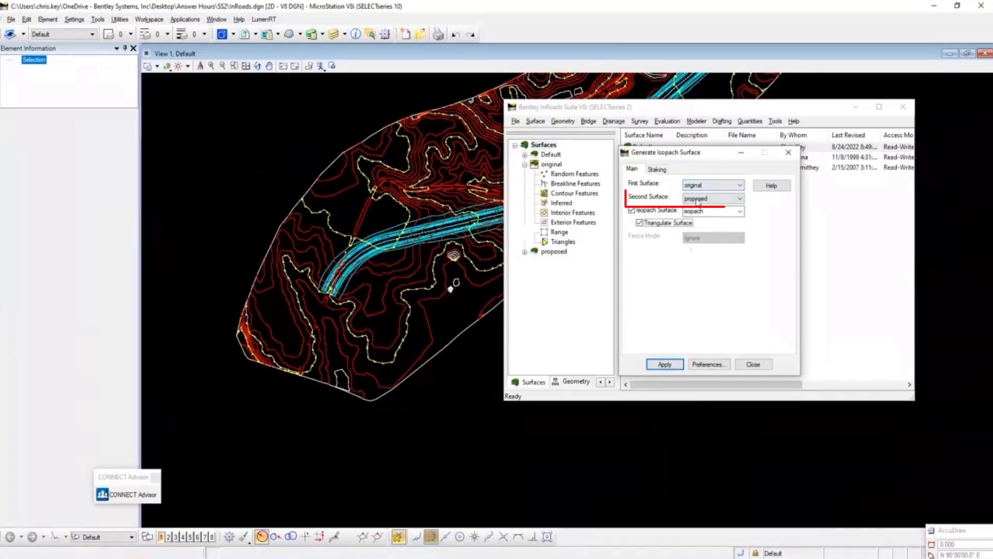
{"action": "left_click", "coordinate": [665, 364]}
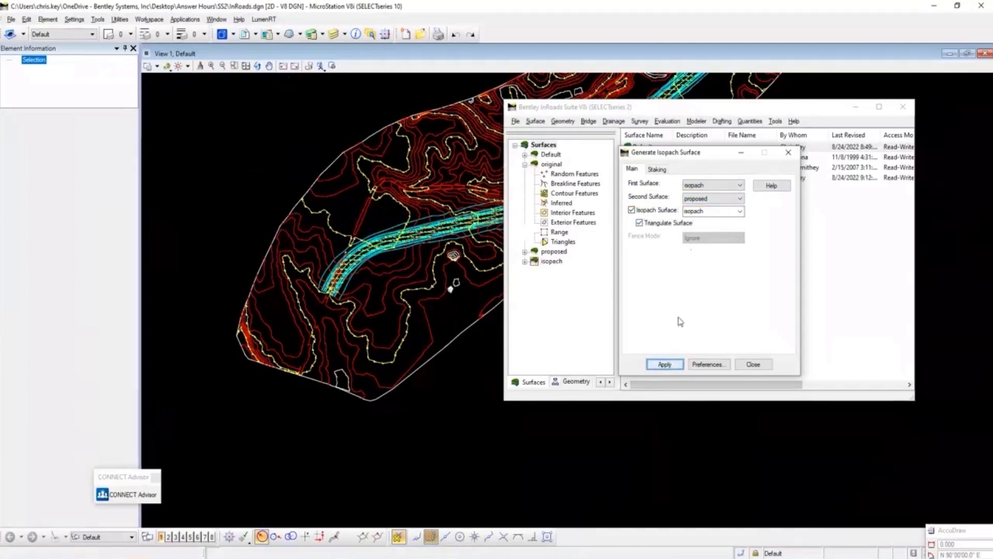
Examine the isopach surface's feature categories and the cut and fill labels along the road, and close Generate Isopach Surface
{"action": "left_click", "coordinate": [524, 262]}
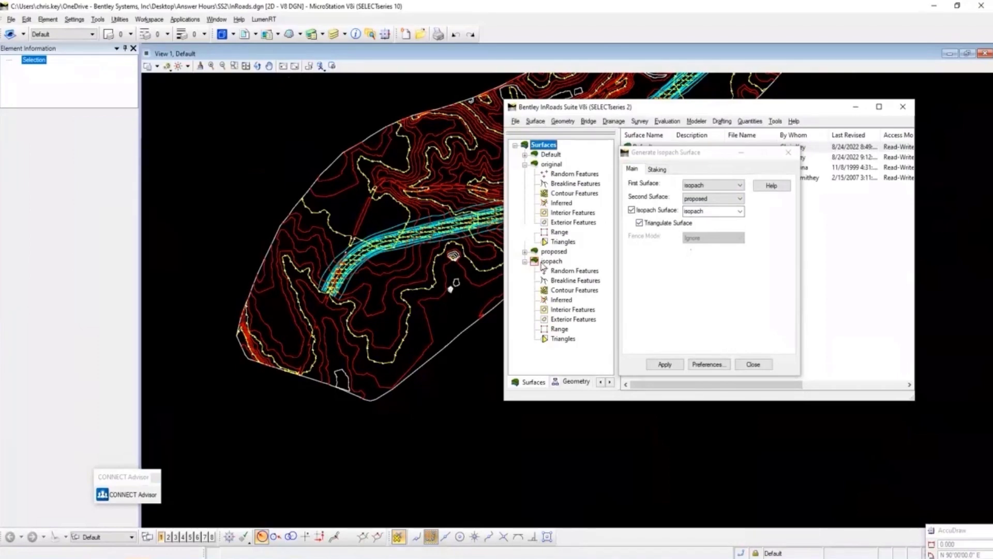
{"action": "scroll", "coordinate": [352, 269], "scroll_direction": "up", "scroll_amount": 3}
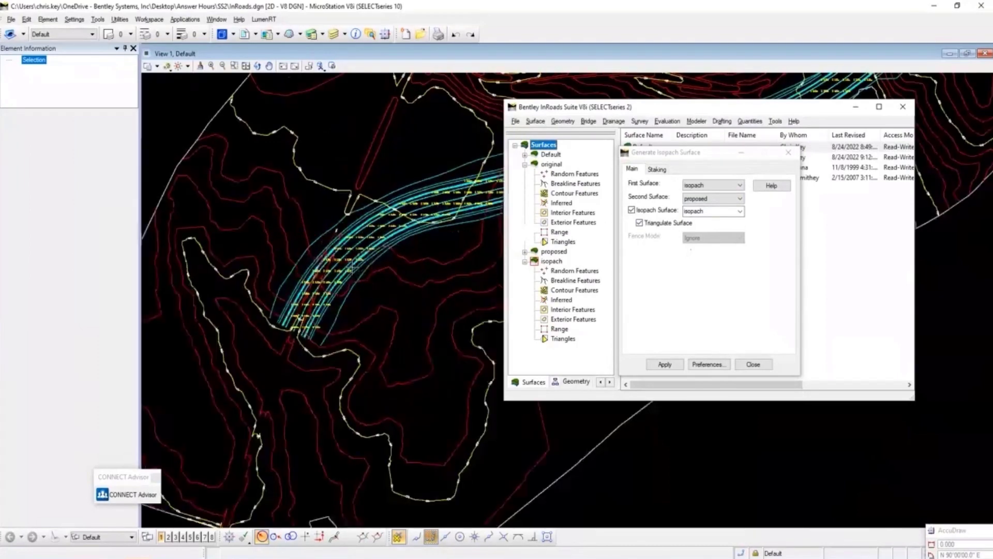
{"action": "scroll", "coordinate": [352, 268], "scroll_direction": "up", "scroll_amount": 2}
{"action": "scroll", "coordinate": [352, 266], "scroll_direction": "up", "scroll_amount": 3}
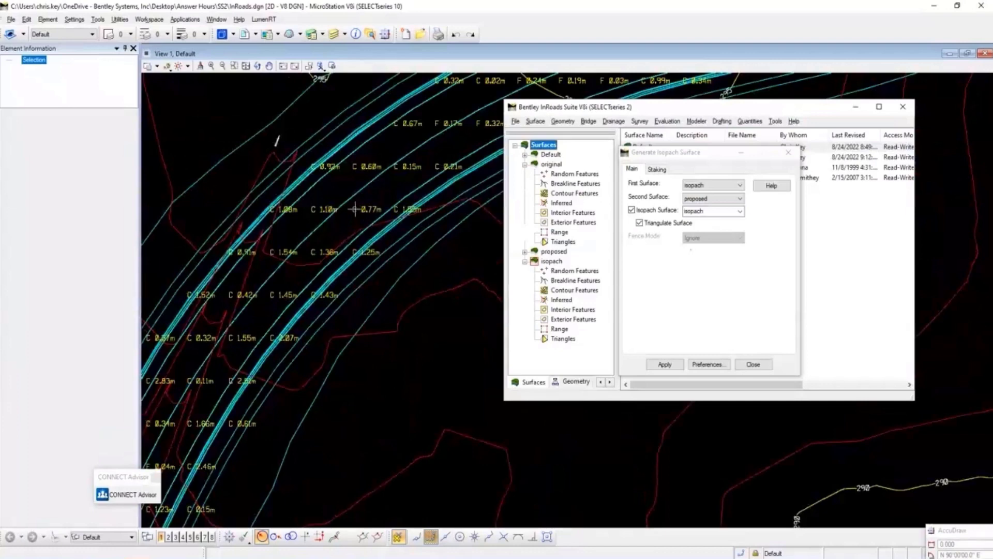
{"action": "scroll", "coordinate": [366, 221], "scroll_direction": "up", "scroll_amount": 2}
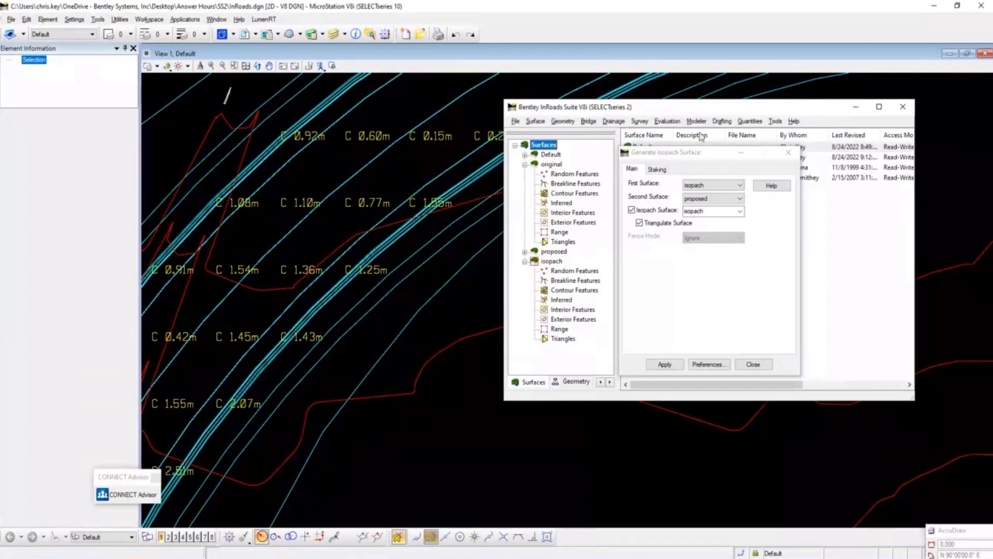
{"action": "left_click", "coordinate": [788, 154]}
{"action": "left_click", "coordinate": [787, 154]}
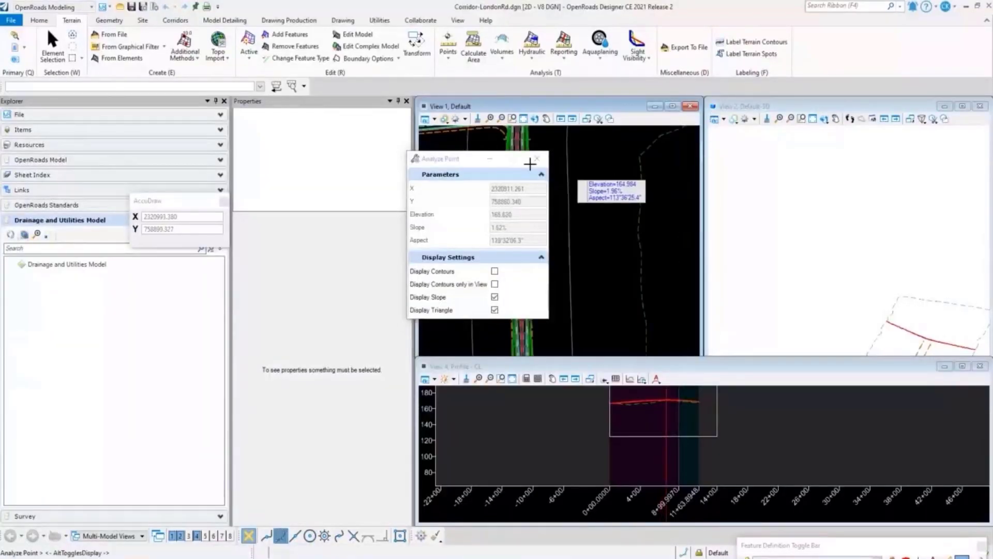
In OpenRoads Designer, end Analyze Point and set up Create Delta with Existing_Terrain as first surface and Church_Intersection as second
{"action": "left_click", "coordinate": [52, 44]}
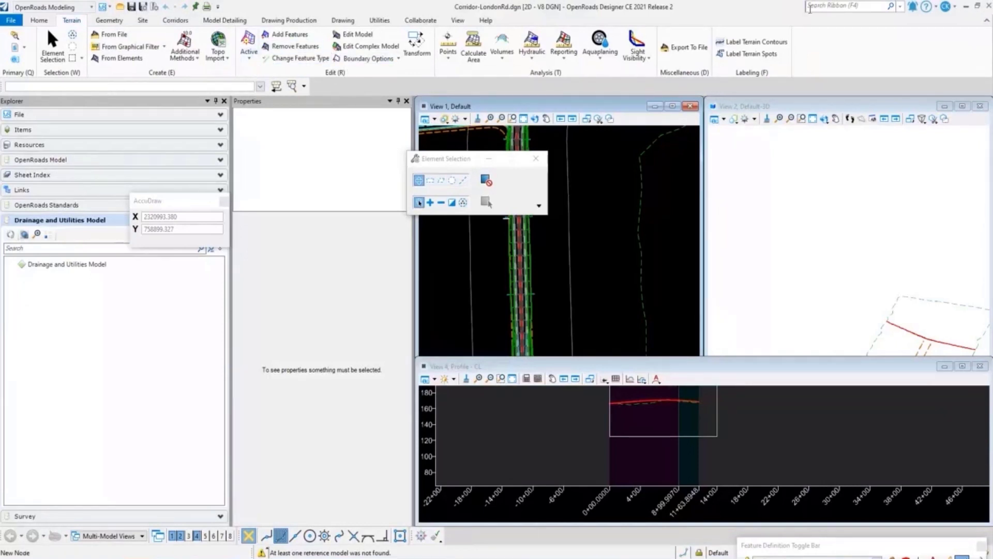
{"action": "left_click", "coordinate": [830, 6]}
{"action": "type", "text": "delta"}
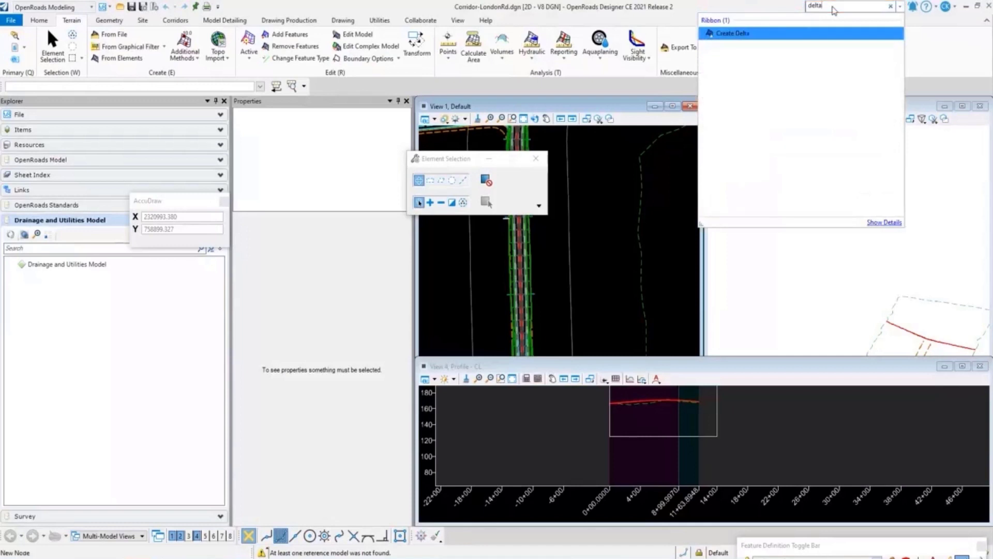
{"action": "left_click", "coordinate": [729, 35]}
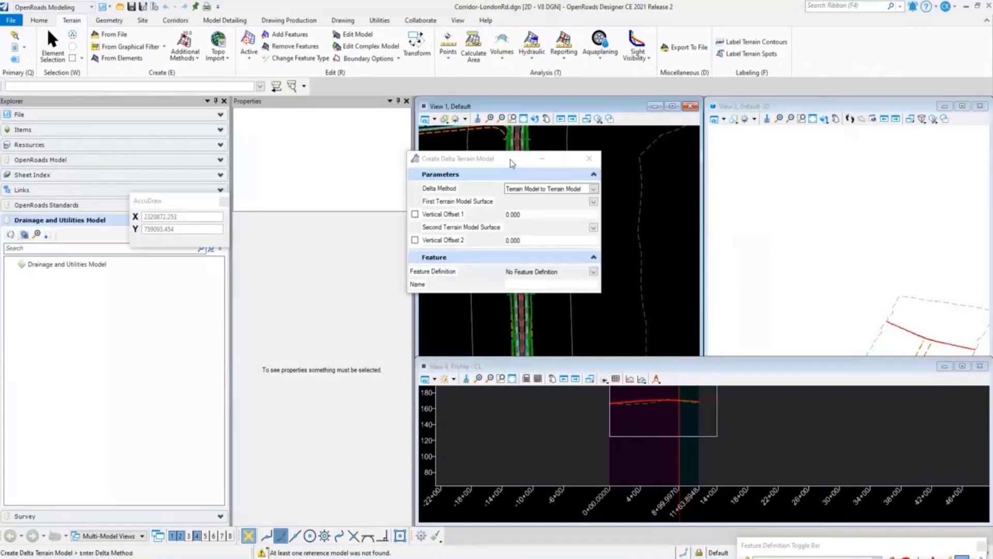
{"action": "left_click_drag", "start_coordinate": [510, 160], "coordinate": [523, 161]}
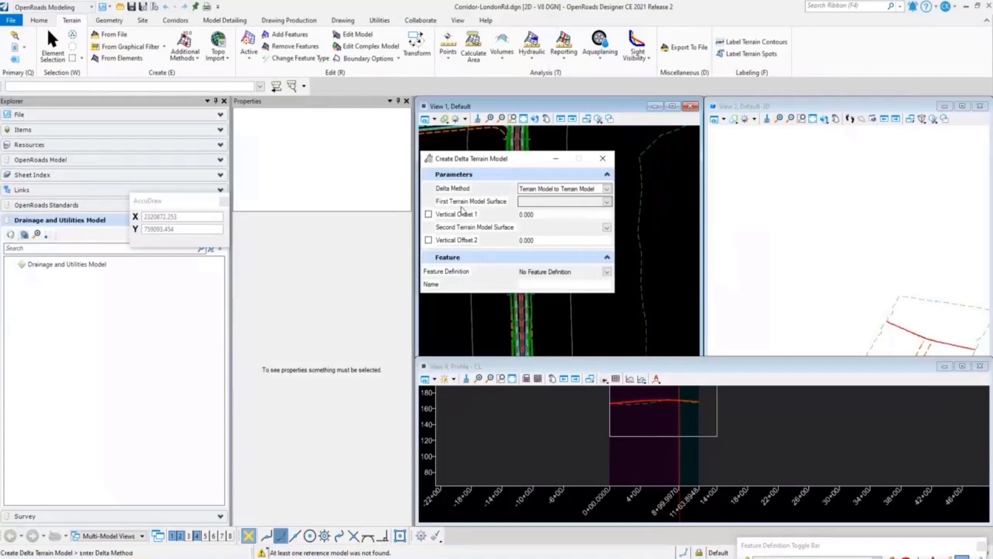
{"action": "left_click", "coordinate": [608, 203]}
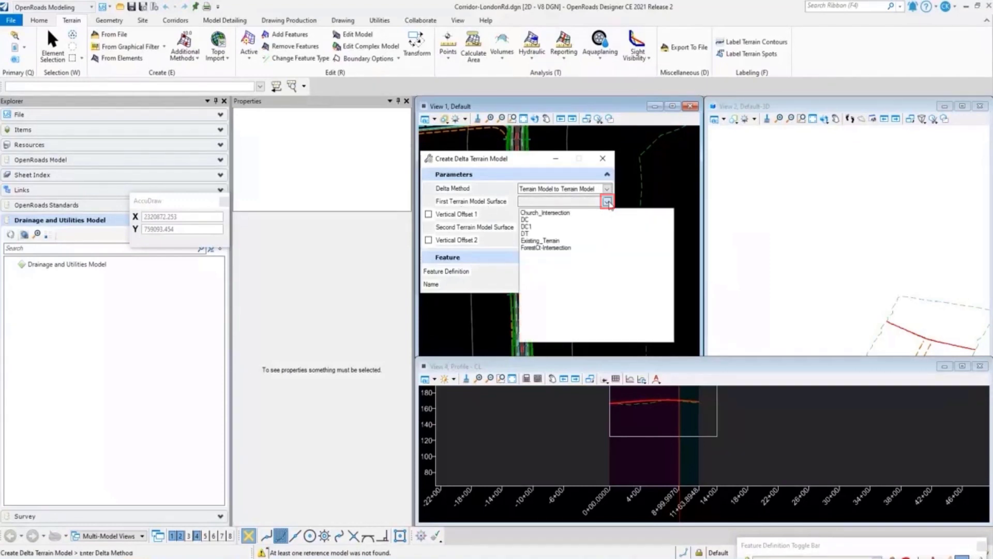
{"action": "left_click", "coordinate": [549, 241]}
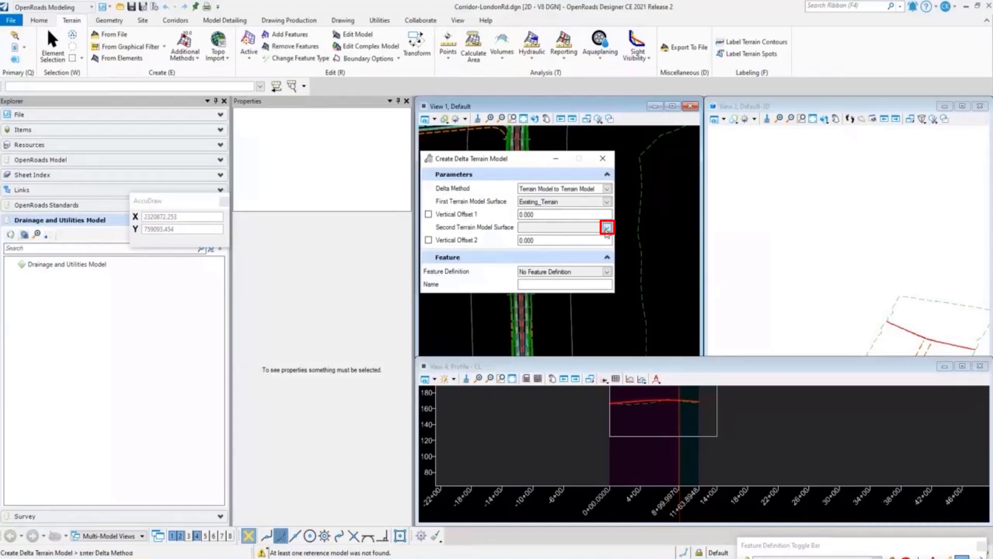
{"action": "left_click", "coordinate": [606, 228]}
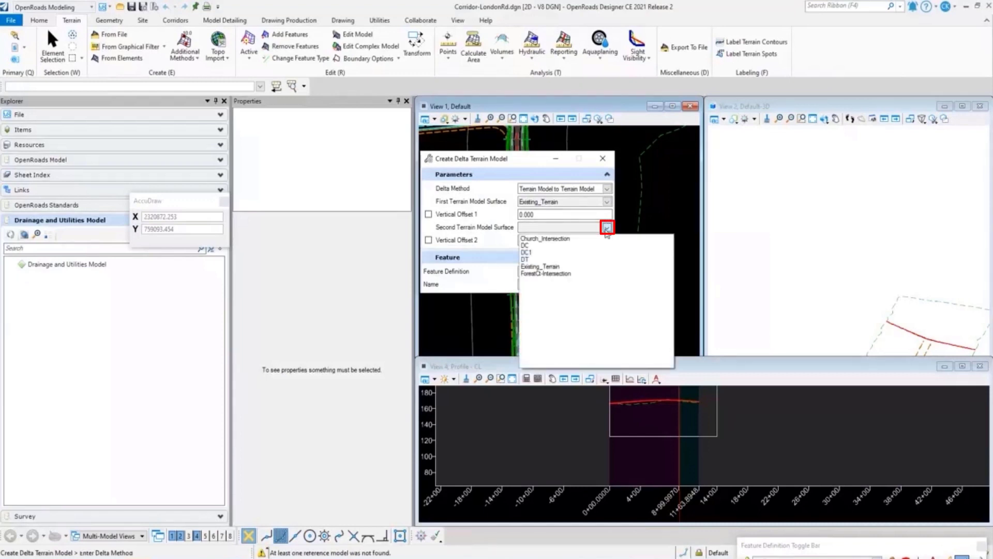
{"action": "left_click", "coordinate": [552, 241]}
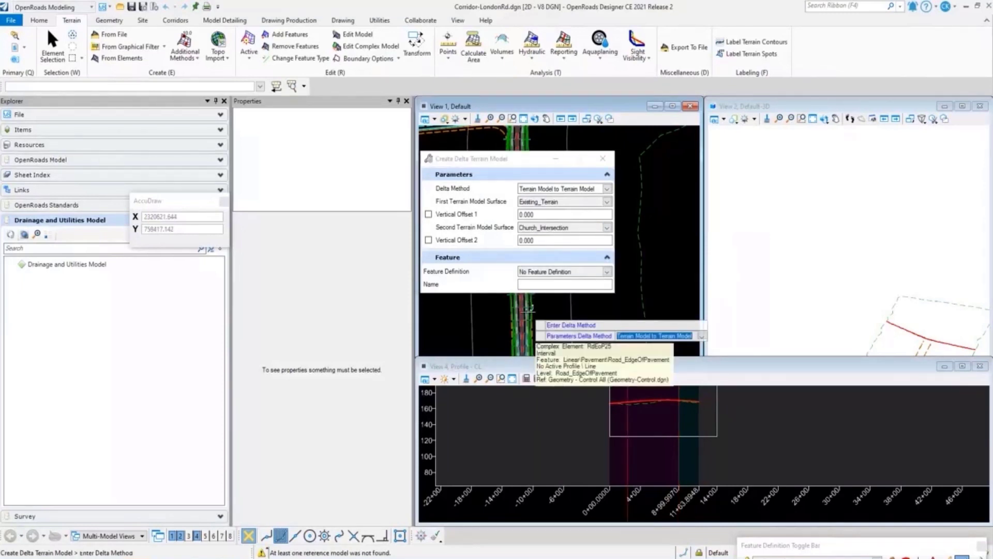
Assign the Existing Triangles feature definition to the delta terrain and create it with Terrain Model to Terrain Model and 0.000 offsets
{"action": "left_click", "coordinate": [607, 272]}
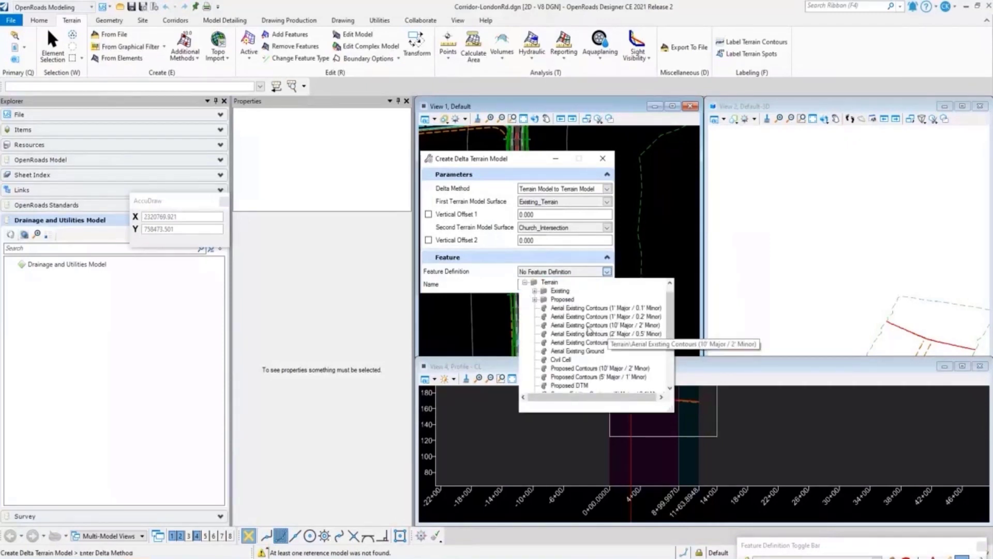
{"action": "left_click", "coordinate": [608, 272]}
{"action": "left_click", "coordinate": [524, 291]}
{"action": "left_click", "coordinate": [534, 290]}
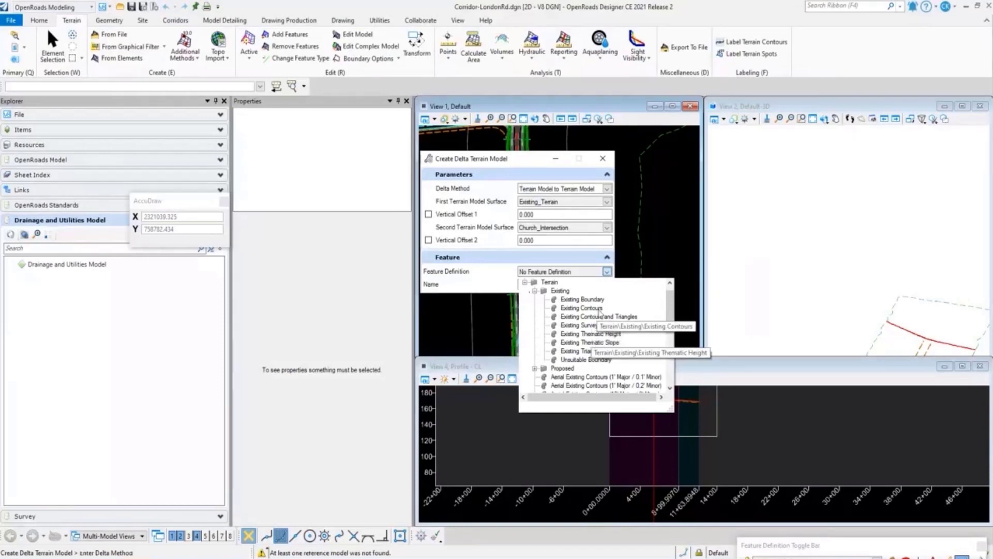
{"action": "left_click", "coordinate": [583, 352]}
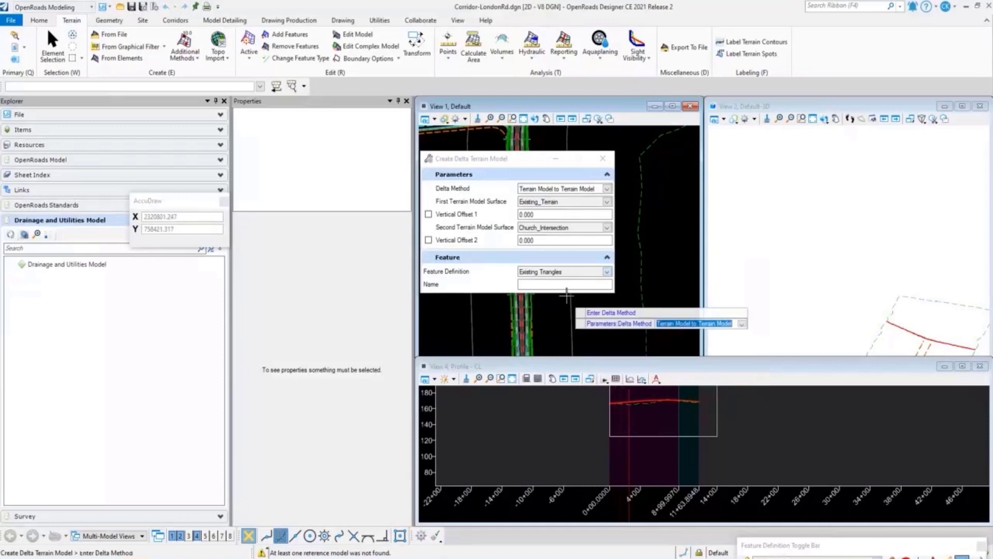
{"action": "left_click", "coordinate": [610, 337]}
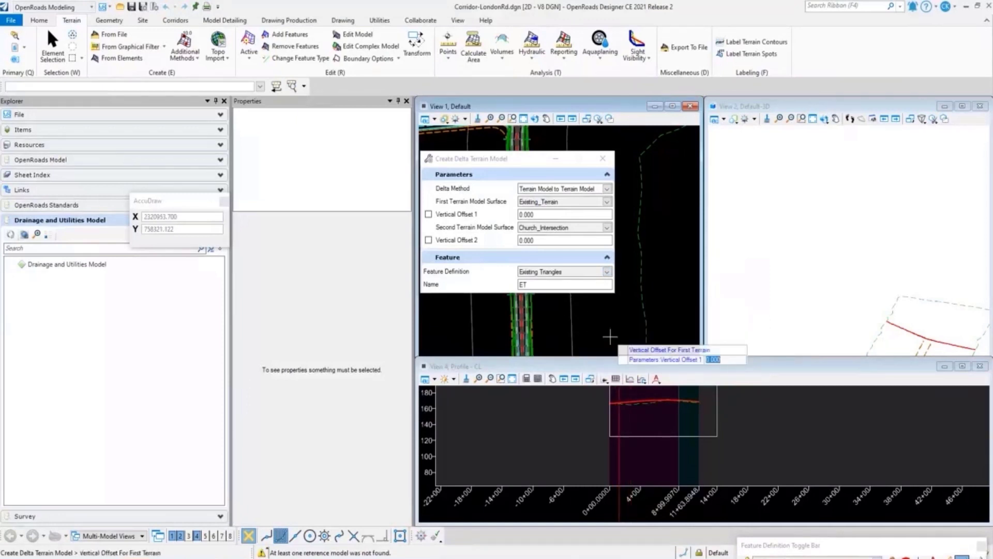
{"action": "left_click", "coordinate": [611, 337]}
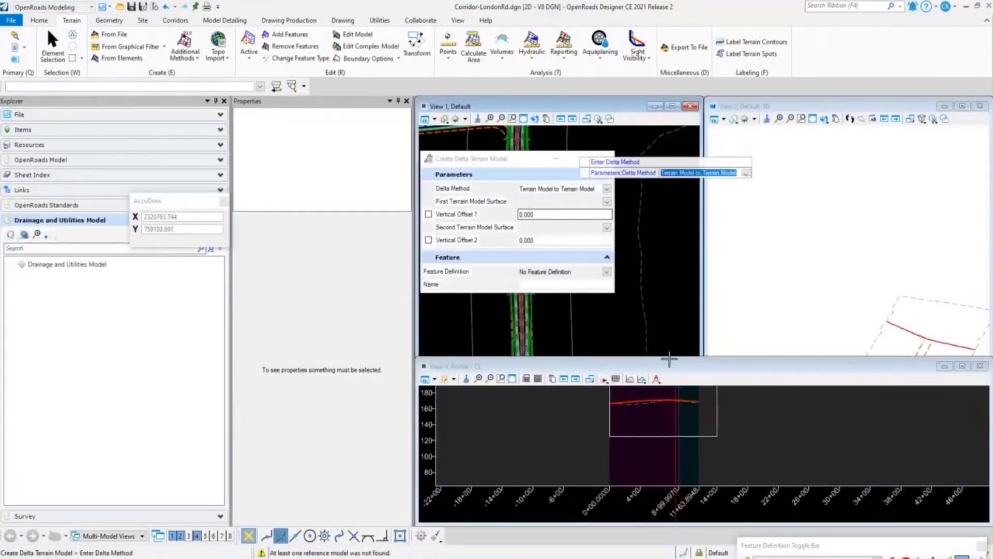
{"action": "scroll", "coordinate": [636, 323], "scroll_direction": "down", "scroll_amount": 1}
{"action": "scroll", "coordinate": [637, 323], "scroll_direction": "down", "scroll_amount": 1}
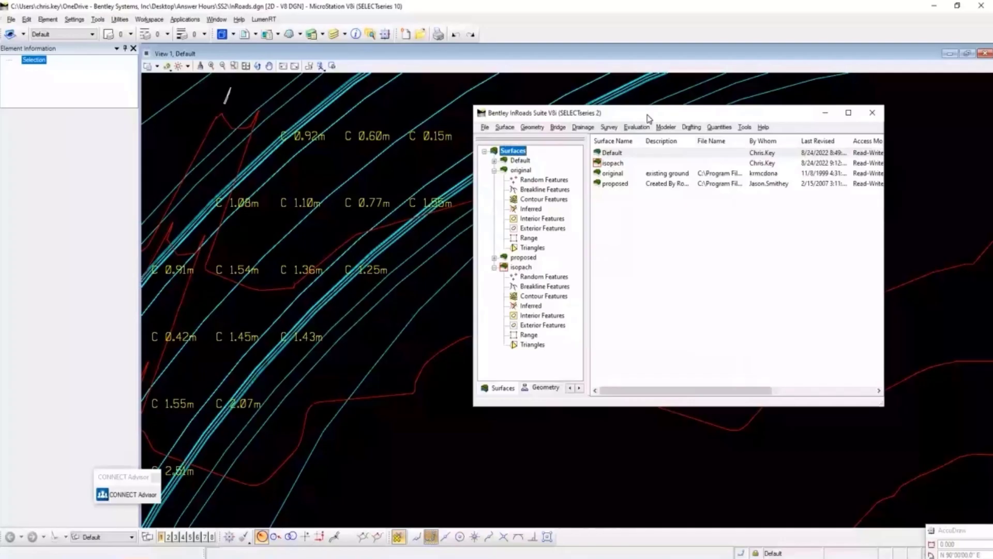
Show the InRoads geometry projects, and in OpenRoads Designer's model explorer expand Alignments, Terrain Models and Corridors and select the ET terrain
{"action": "left_click", "coordinate": [545, 388]}
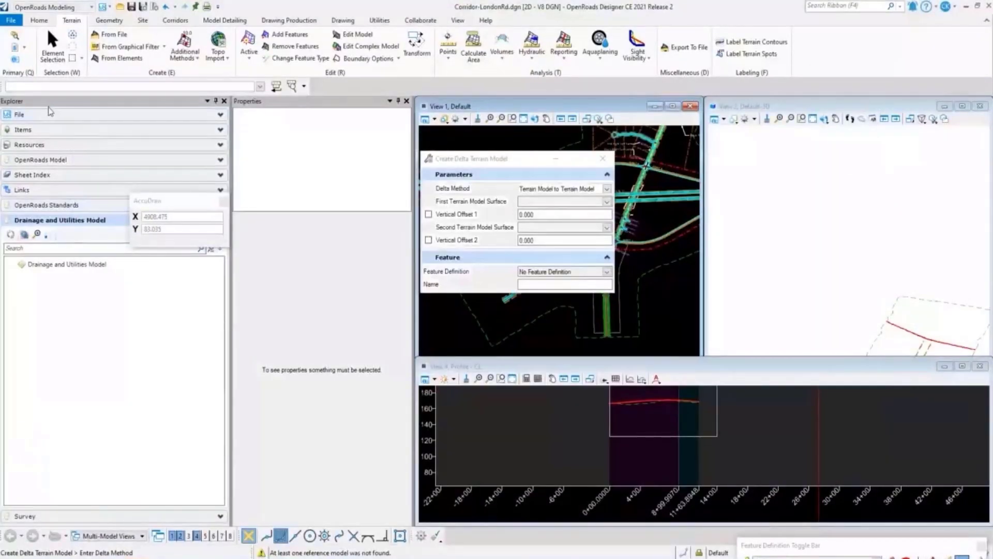
{"action": "left_click", "coordinate": [218, 164]}
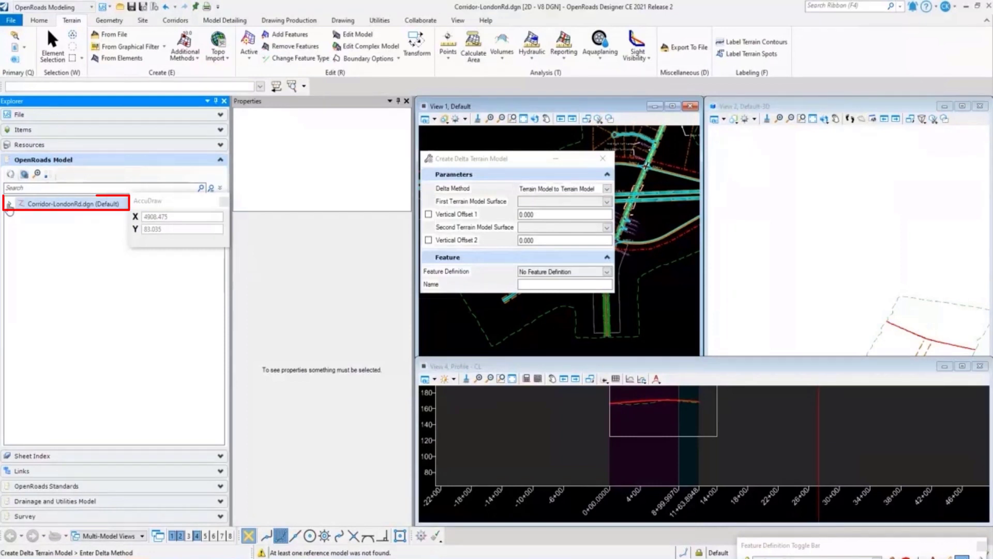
{"action": "left_click", "coordinate": [10, 205]}
{"action": "left_click_drag", "start_coordinate": [169, 203], "coordinate": [281, 242]}
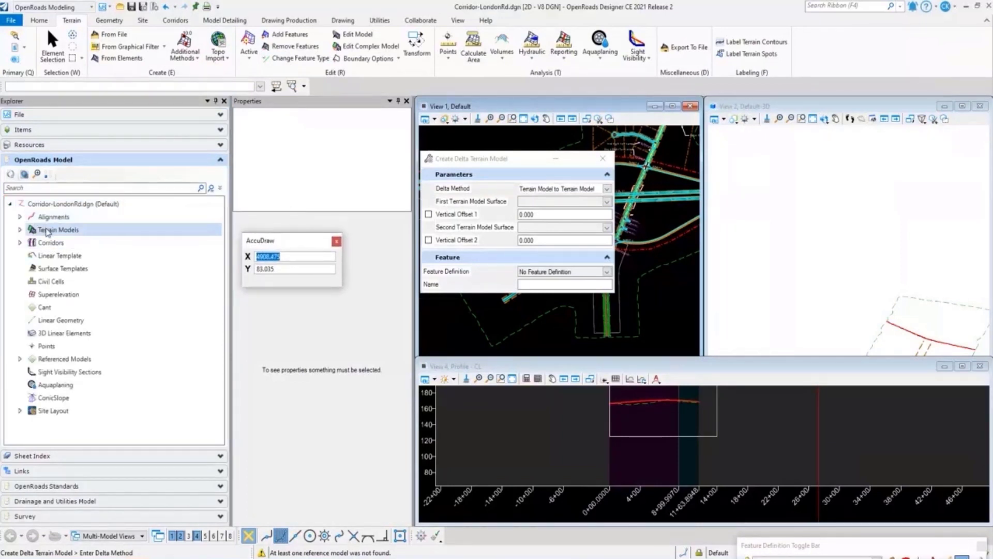
{"action": "left_click", "coordinate": [21, 221]}
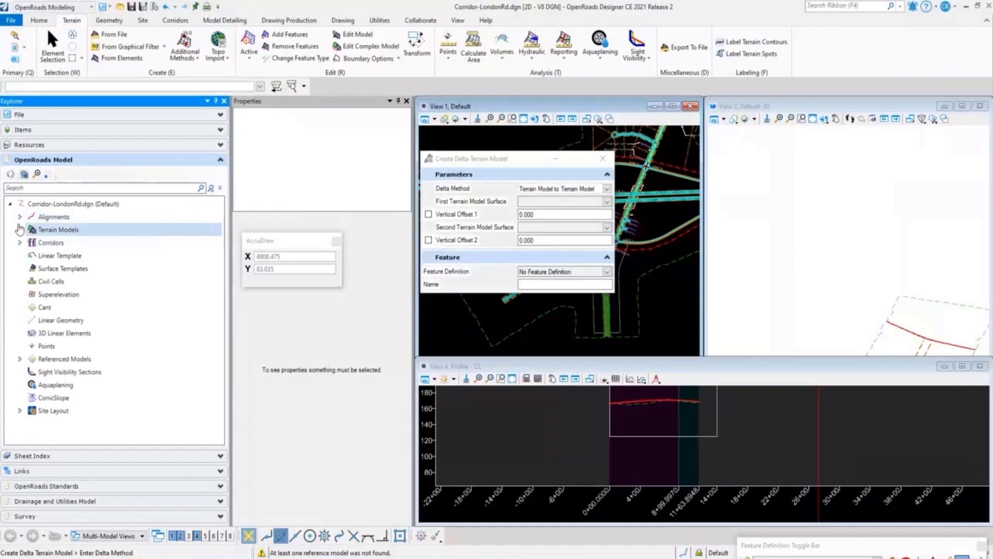
{"action": "left_click", "coordinate": [20, 218]}
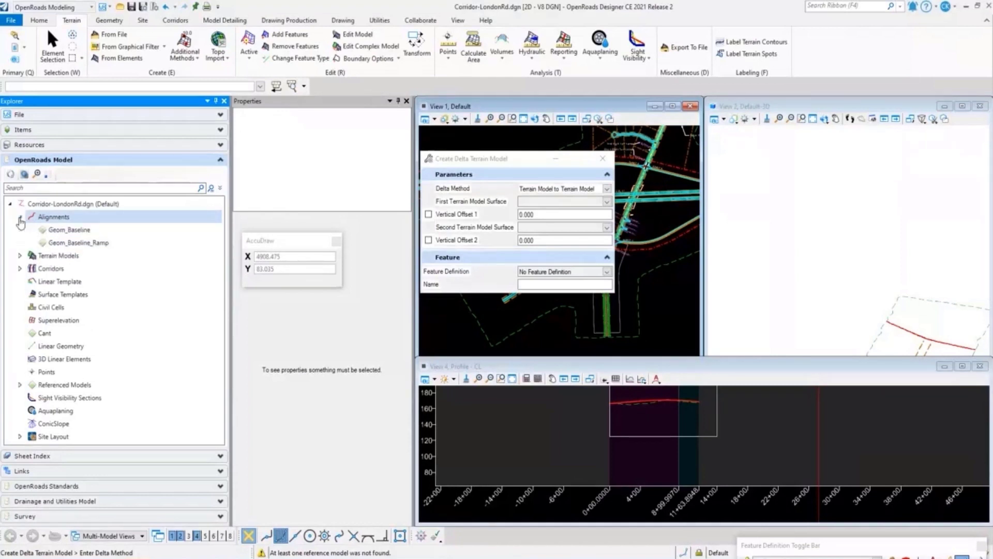
{"action": "left_click", "coordinate": [20, 256]}
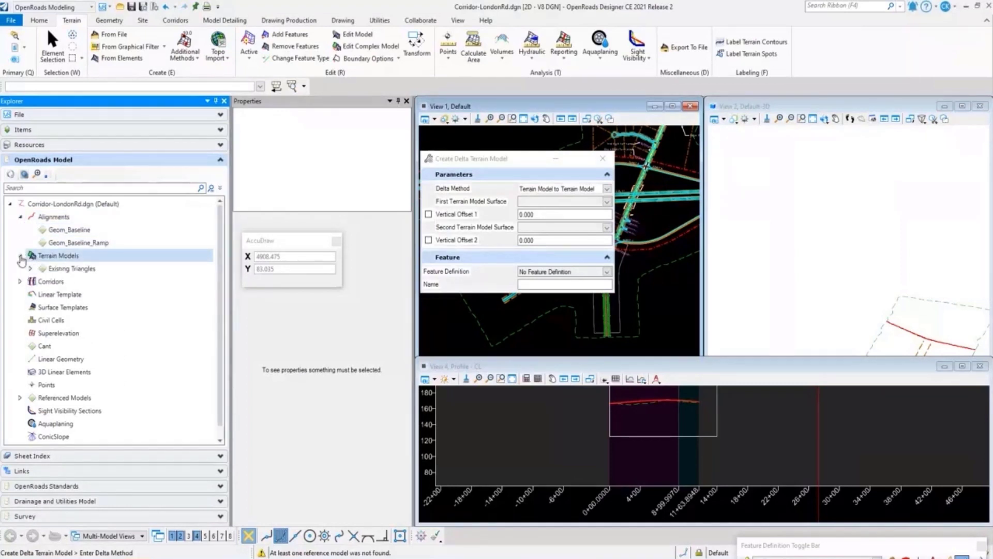
{"action": "left_click", "coordinate": [20, 282]}
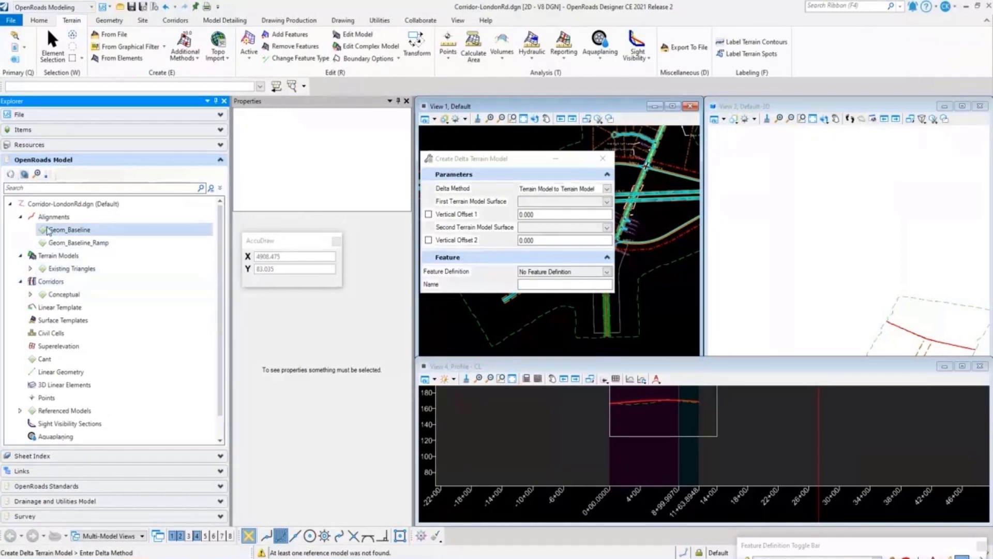
{"action": "left_click", "coordinate": [31, 268]}
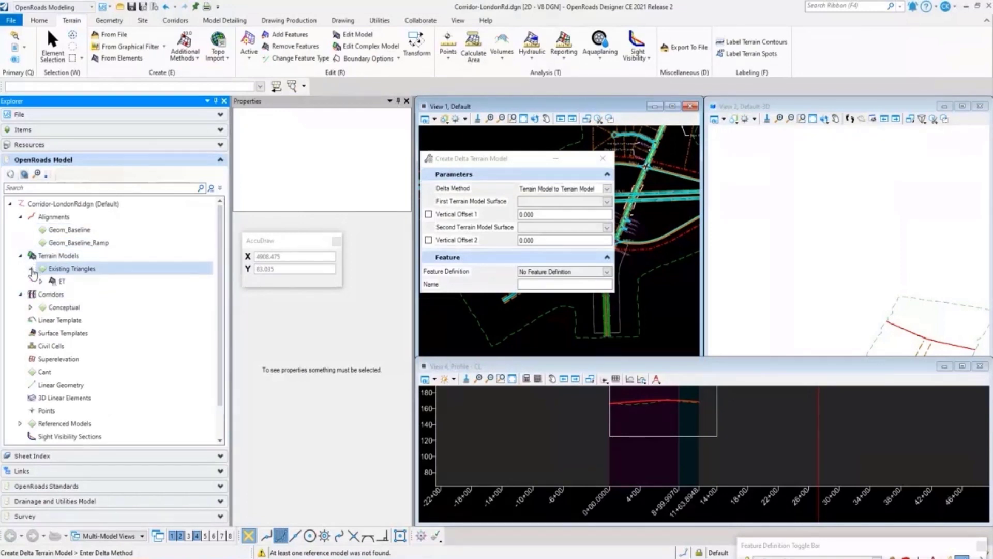
{"action": "left_click", "coordinate": [73, 282]}
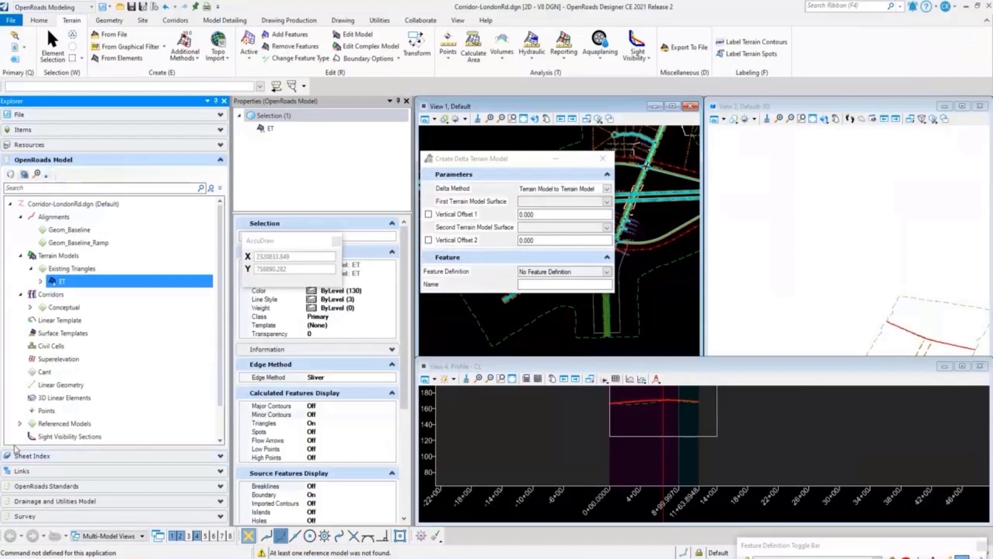
Expand the referenced Terrain_Existing.dgn model down to Existing_Terrain, and close Create Delta Terrain Model
{"action": "left_click", "coordinate": [21, 424]}
{"action": "scroll", "coordinate": [31, 409], "scroll_direction": "down", "scroll_amount": 3}
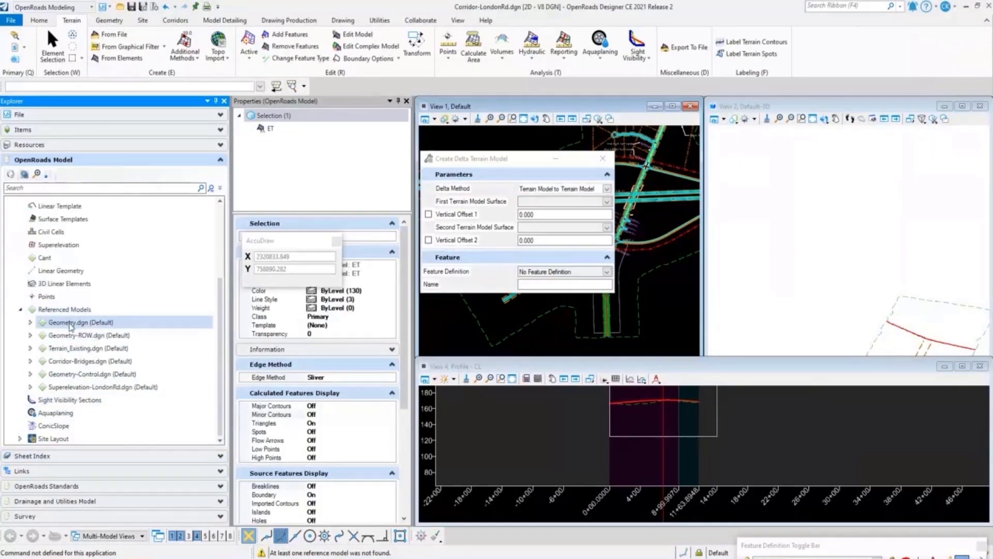
{"action": "left_click", "coordinate": [30, 349]}
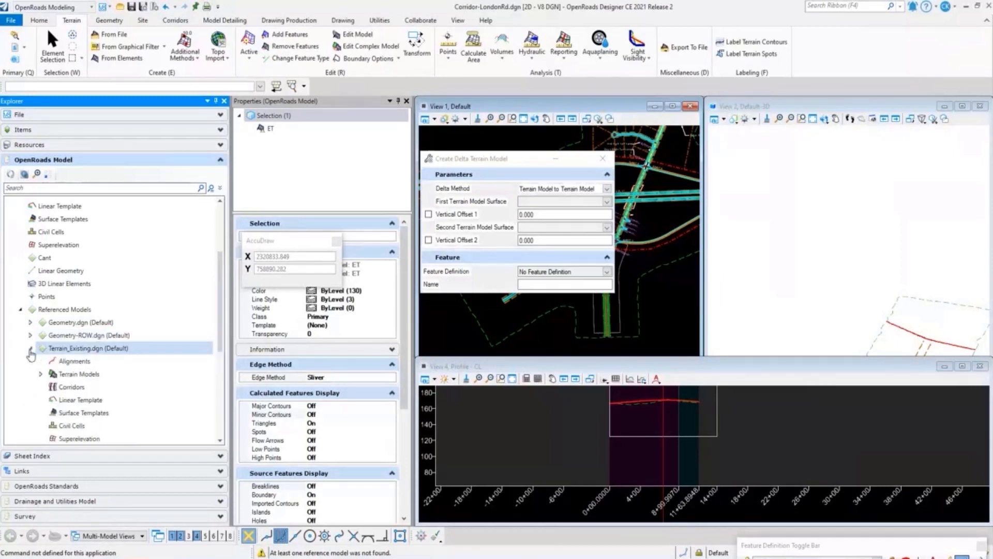
{"action": "left_click", "coordinate": [41, 374]}
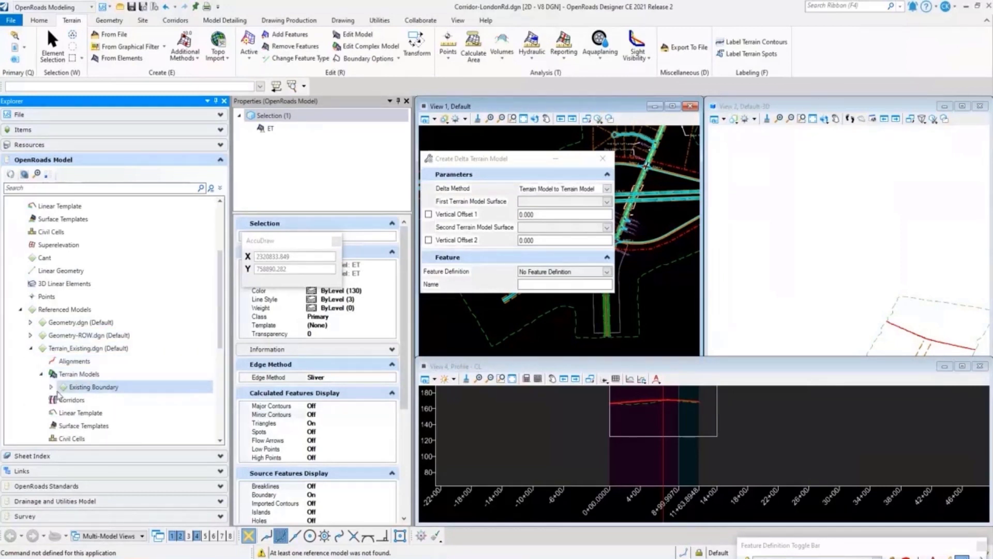
{"action": "left_click", "coordinate": [51, 387]}
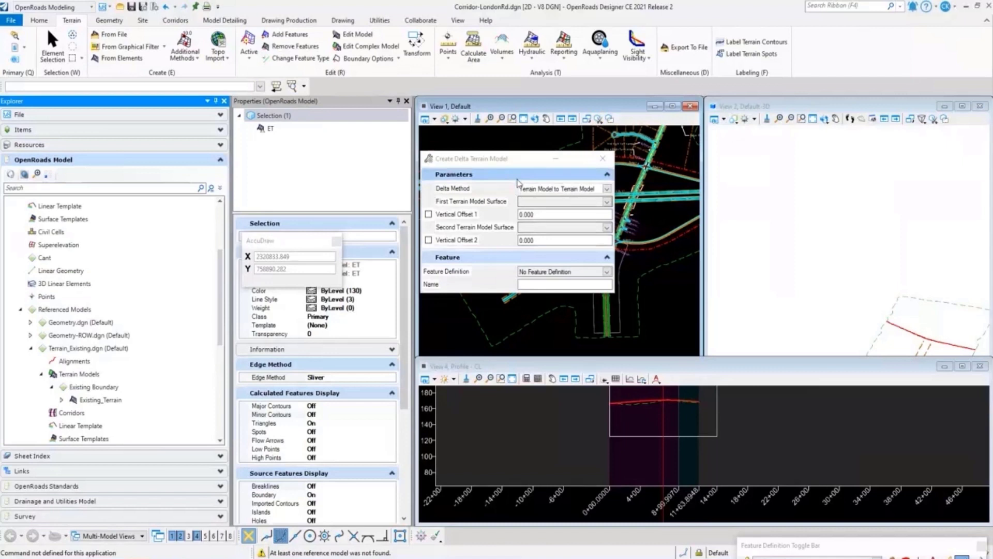
{"action": "left_click", "coordinate": [527, 163]}
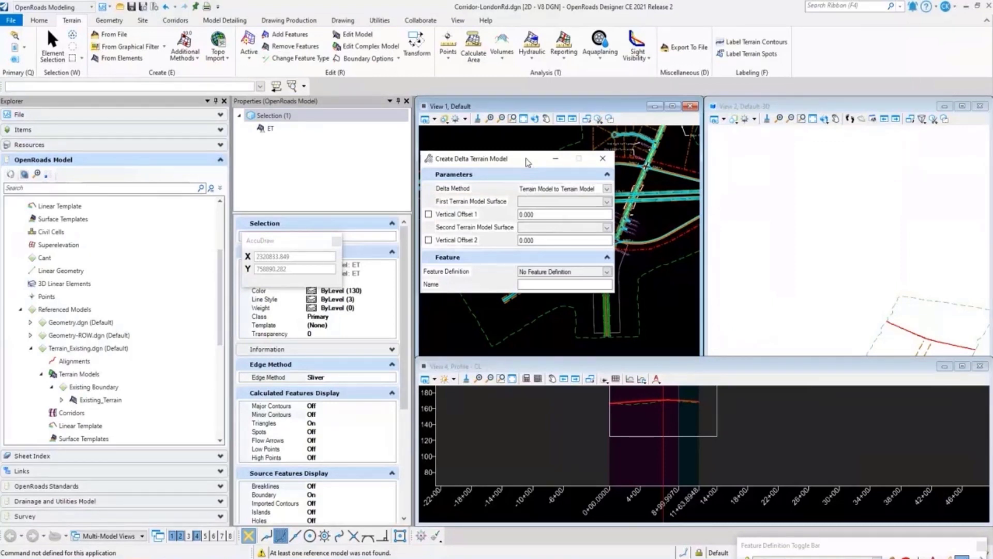
{"action": "left_click", "coordinate": [603, 159]}
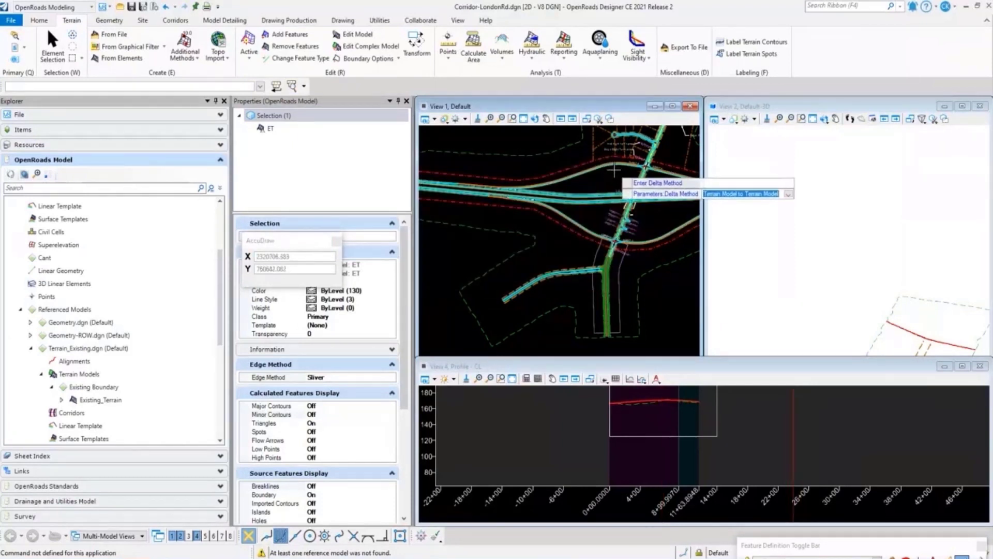
Start the Transpose Element command from the horizontal geometry modification tools
{"action": "left_click", "coordinate": [109, 20]}
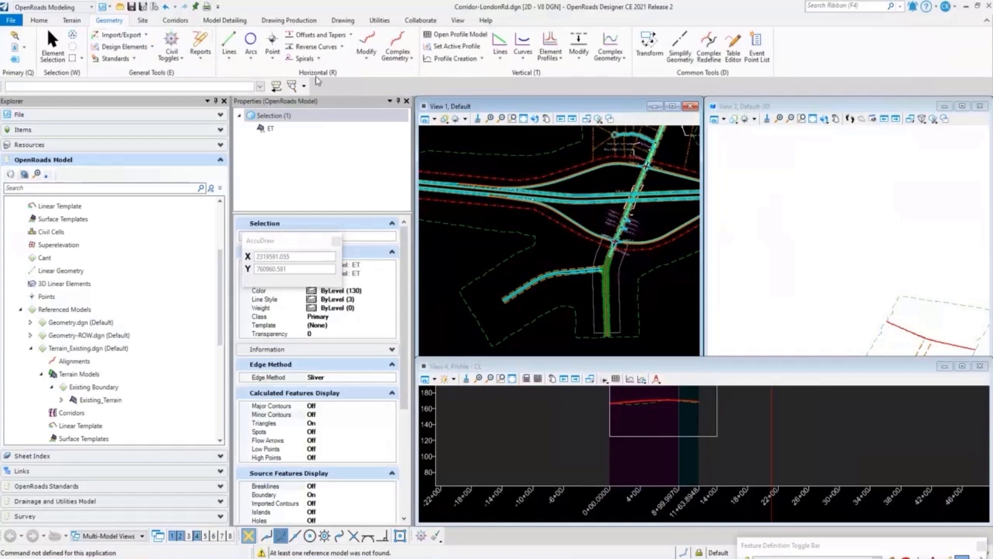
{"action": "left_click", "coordinate": [367, 61]}
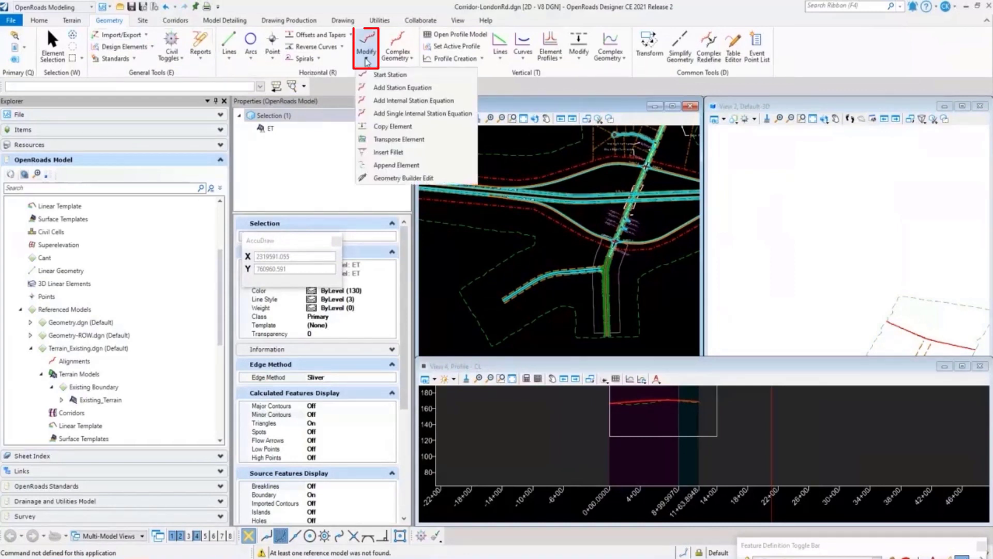
{"action": "left_click", "coordinate": [407, 140]}
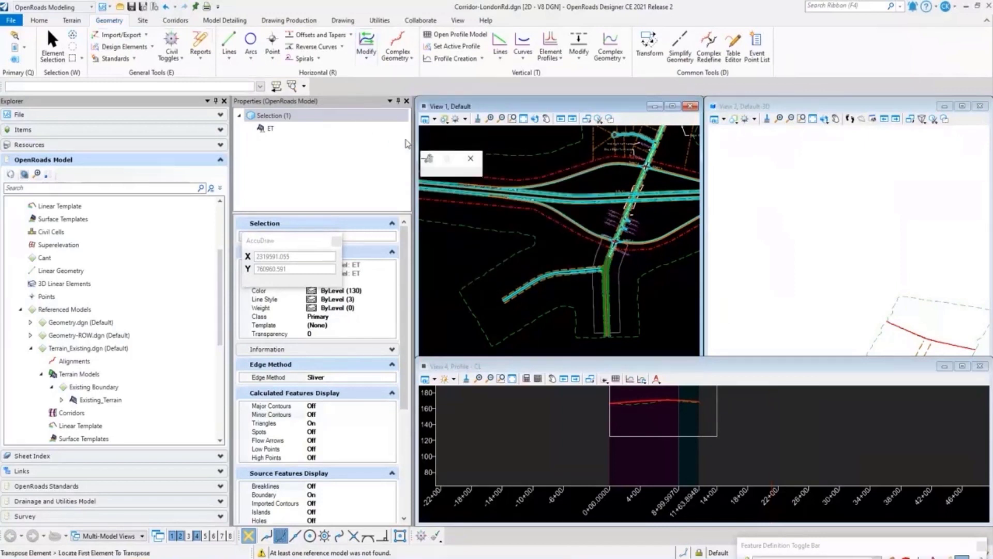
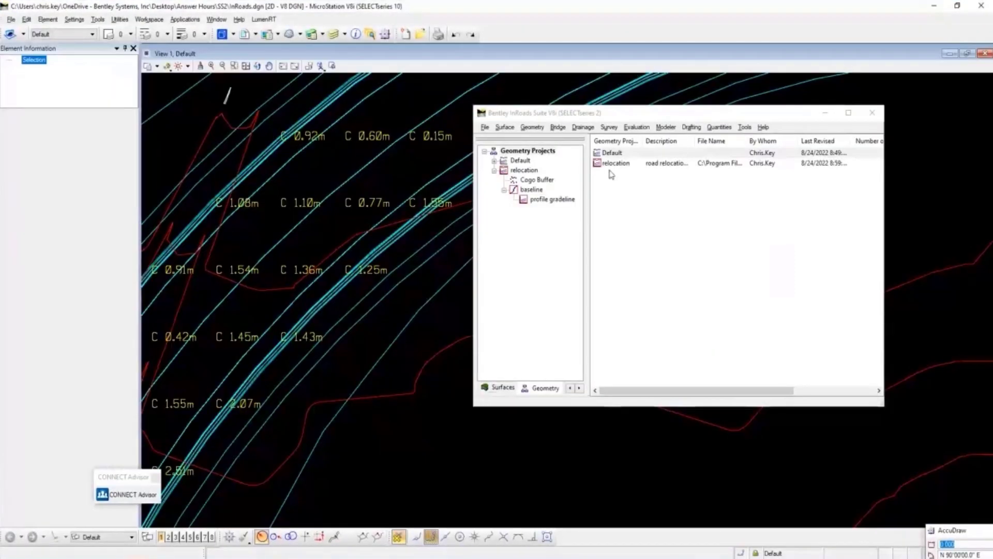
Review the InRoads vertical curve set and profile evaluation commands, and switch back to OpenRoads Designer
{"action": "left_click", "coordinate": [533, 127]}
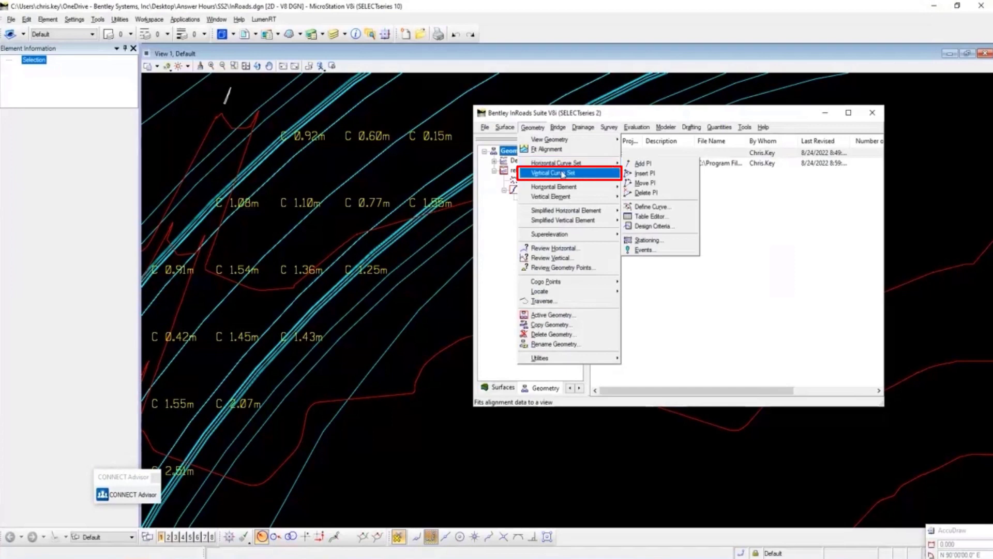
{"action": "left_click", "coordinate": [641, 126]}
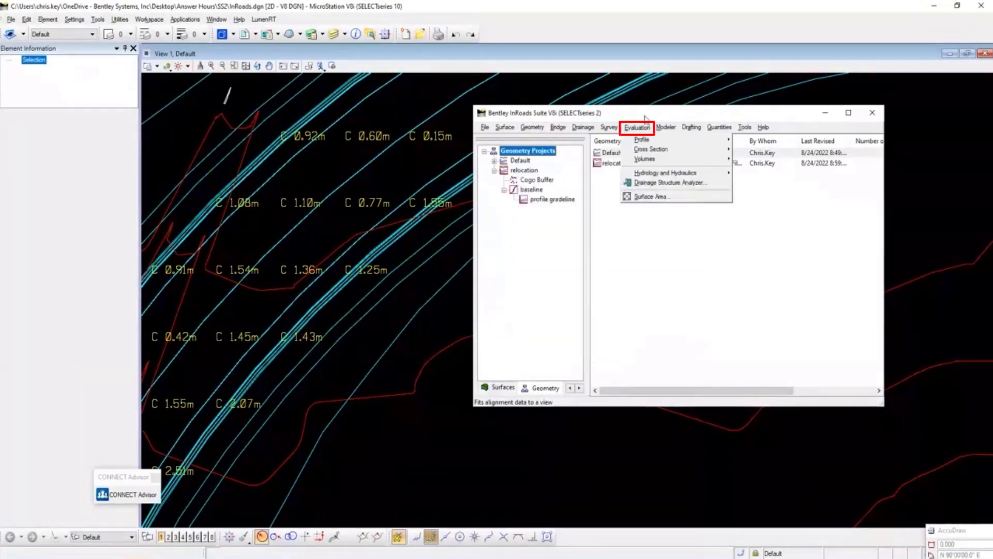
{"action": "mouse_move", "coordinate": [652, 141]}
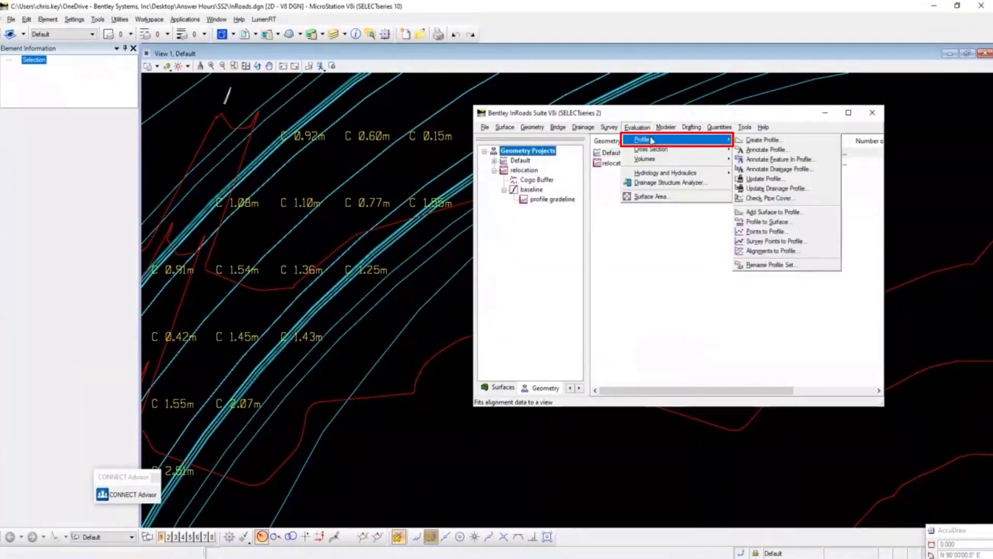
{"action": "left_click", "coordinate": [664, 113]}
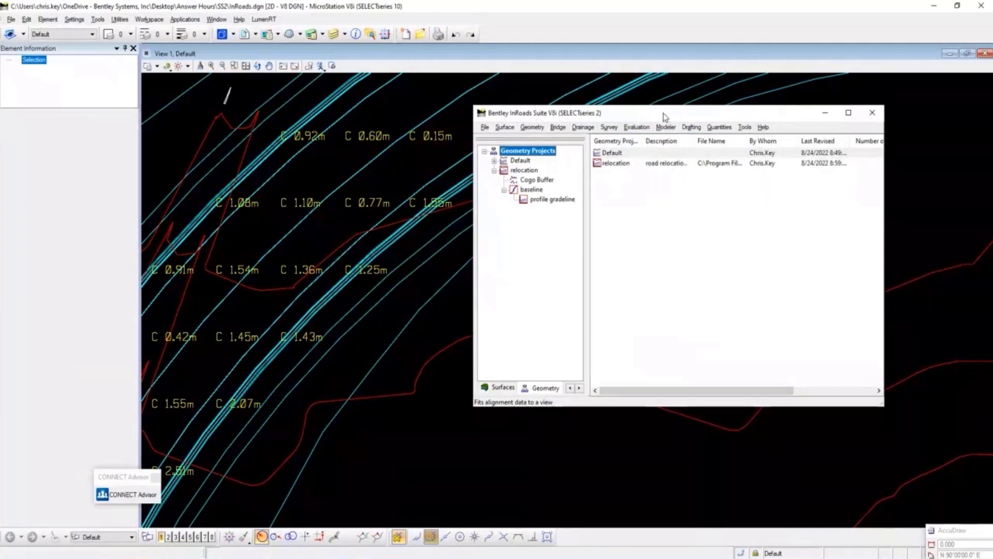
{"action": "left_click", "coordinate": [932, 11]}
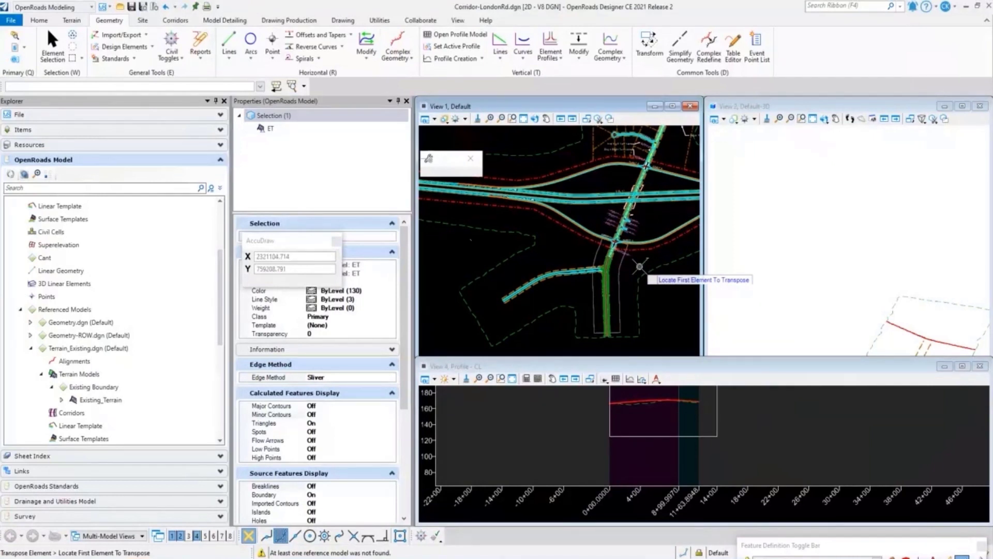
Draw a horizontal Geom_Baseline line about 677 ft long due east, just east of the main corridor and south of the crossing road
{"action": "left_click", "coordinate": [229, 39]}
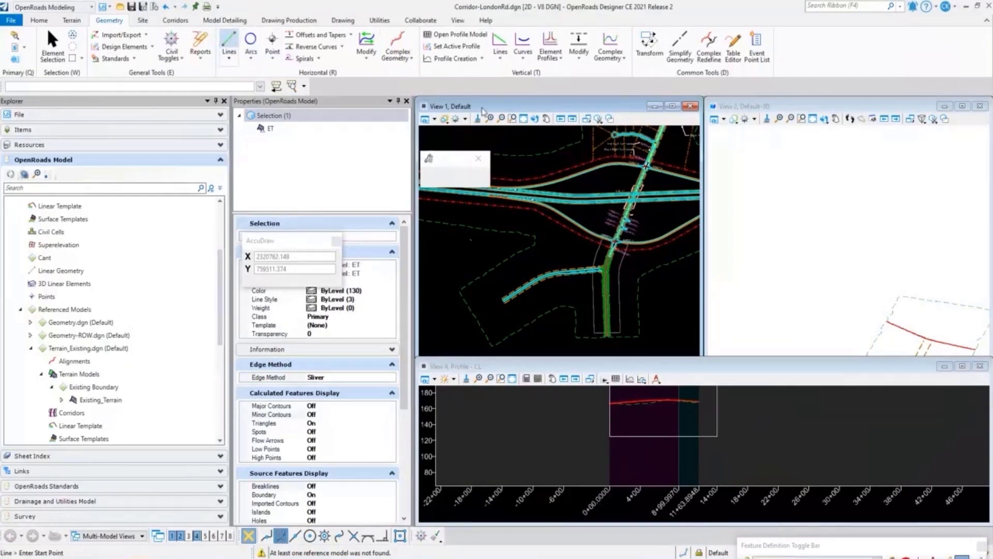
{"action": "left_click", "coordinate": [645, 215]}
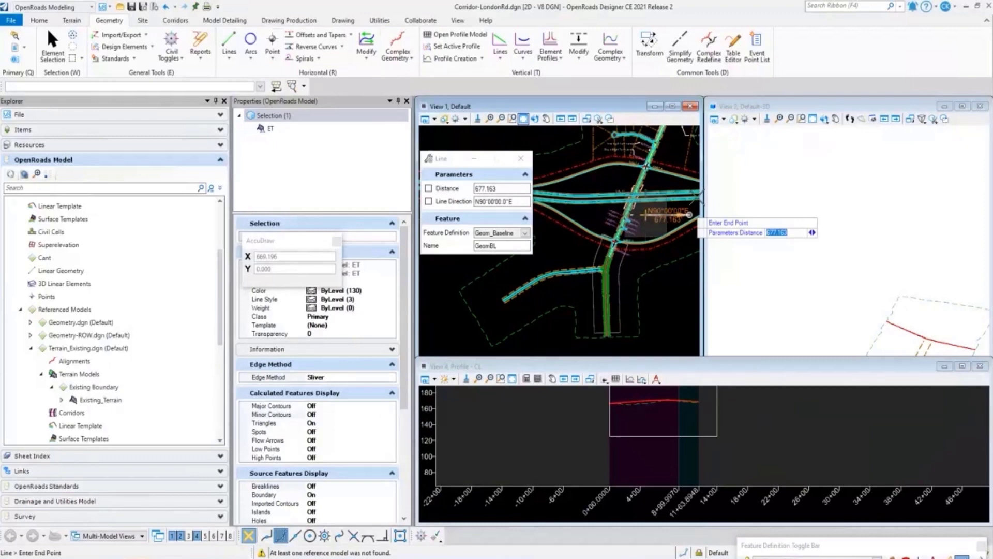
{"action": "left_click", "coordinate": [689, 214]}
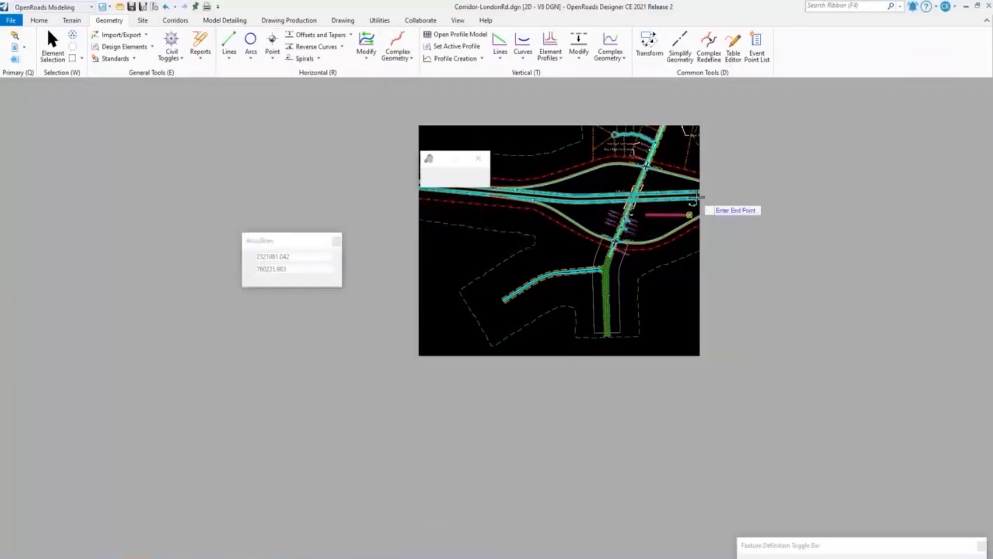
Open the profile model of the new baseline line in View 4 and return to Element Selection
{"action": "scroll", "coordinate": [691, 215], "scroll_direction": "up", "scroll_amount": 2}
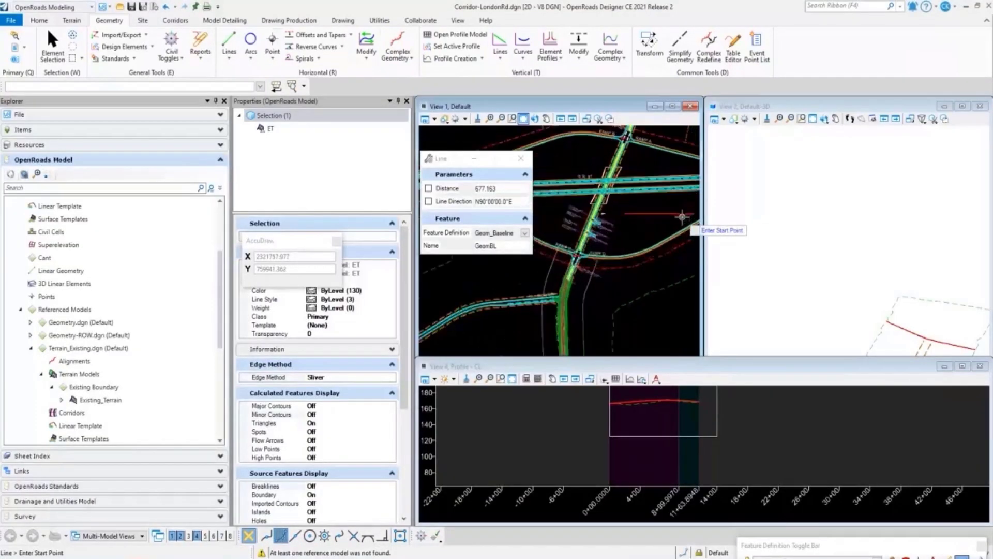
{"action": "scroll", "coordinate": [598, 248], "scroll_direction": "down", "scroll_amount": 1}
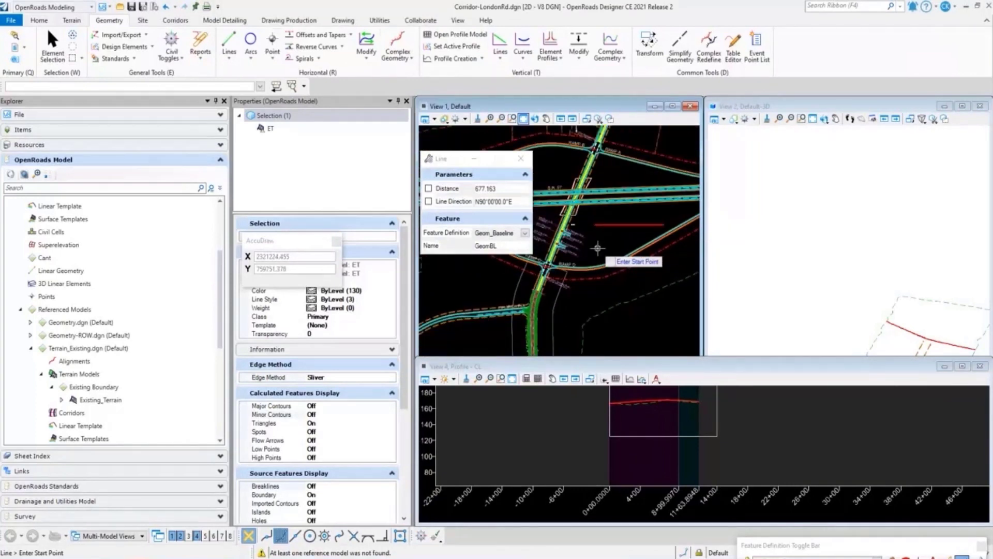
{"action": "scroll", "coordinate": [635, 247], "scroll_direction": "up", "scroll_amount": 1}
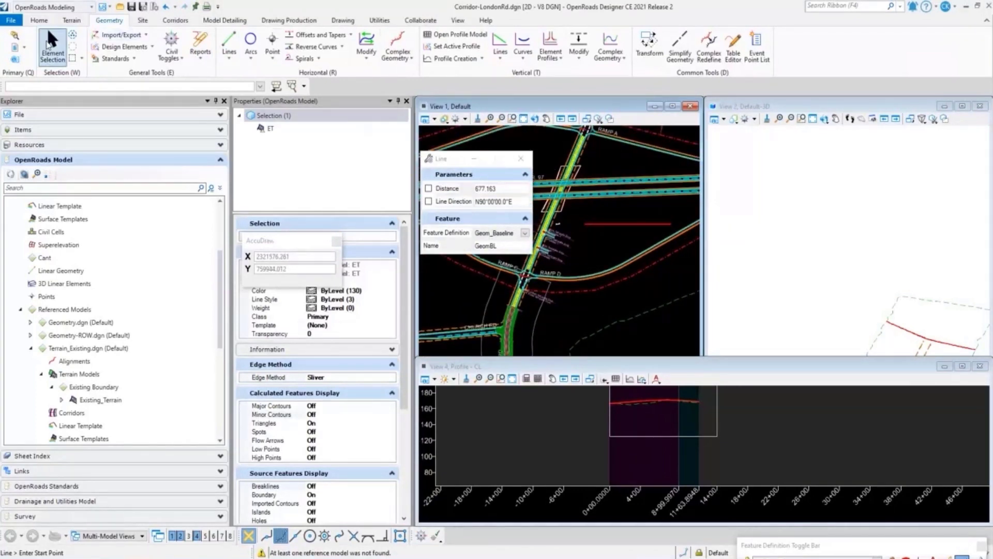
{"action": "left_click", "coordinate": [50, 41]}
{"action": "left_click", "coordinate": [620, 226]}
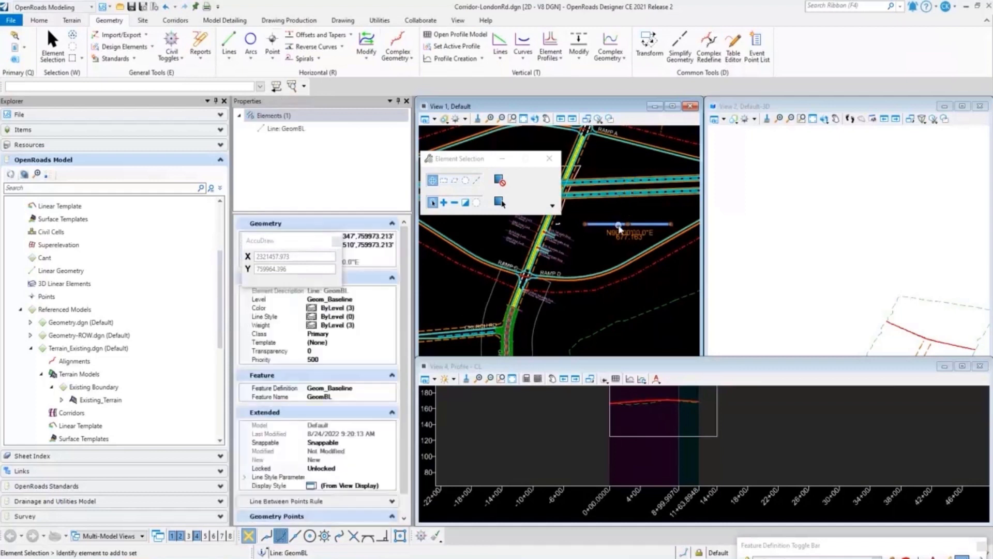
{"action": "mouse_move", "coordinate": [621, 226]}
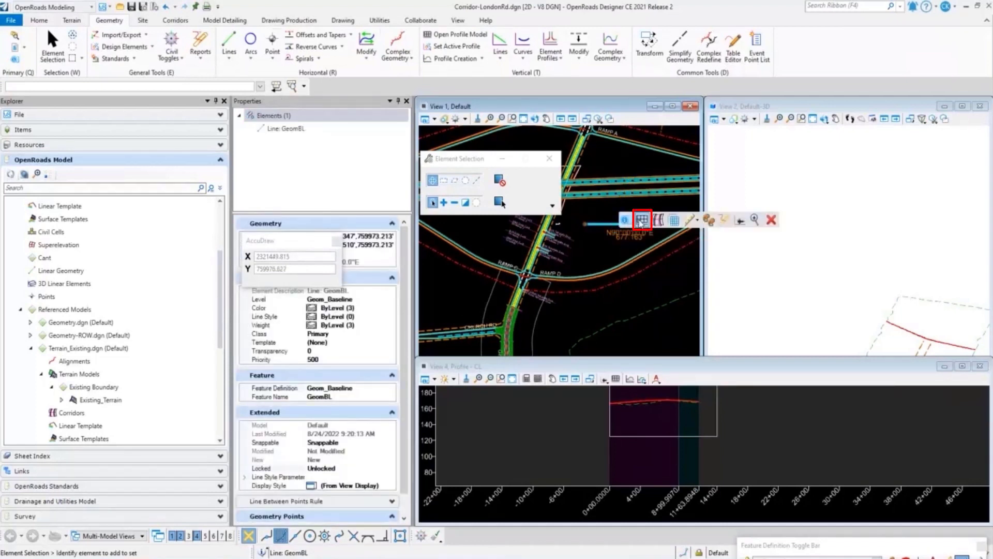
{"action": "left_click", "coordinate": [642, 222]}
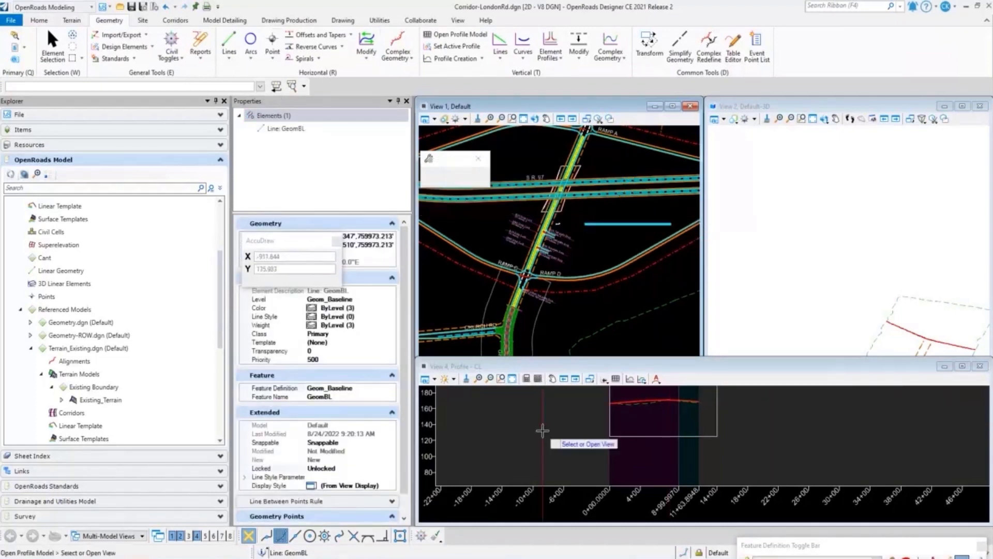
{"action": "left_click", "coordinate": [578, 429]}
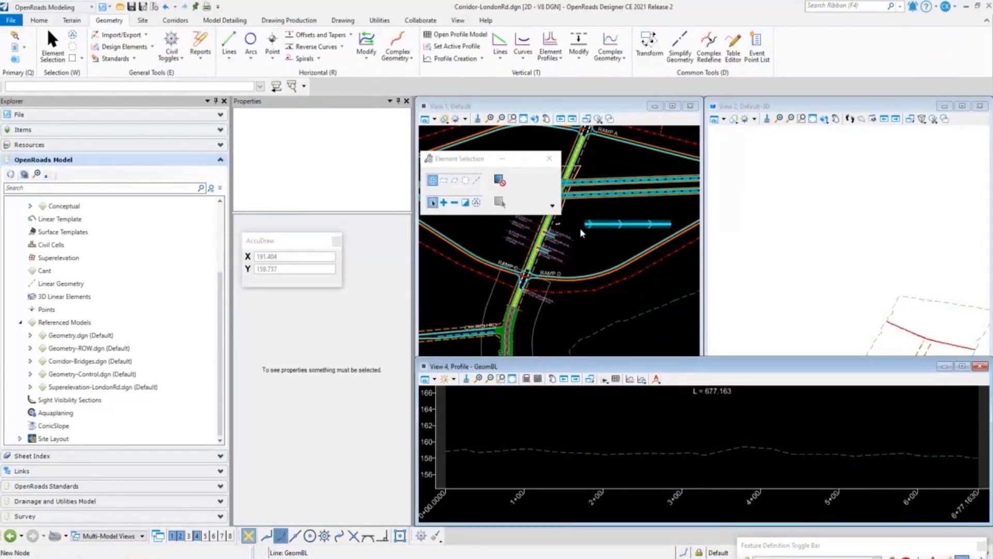
{"action": "left_click", "coordinate": [52, 44]}
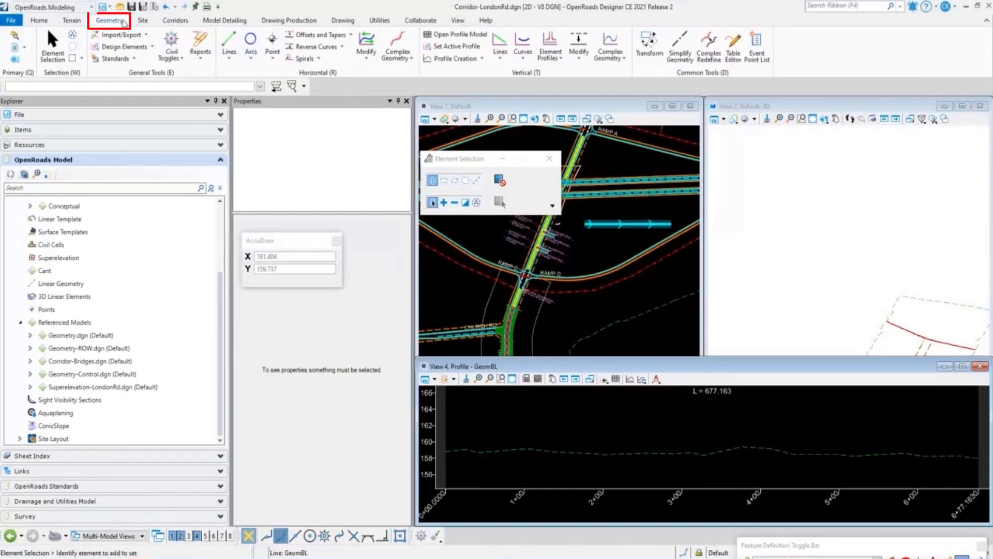
Create a Quick Profile From Surface for the baseline line, using Existing_Terrain as the reference surface
{"action": "left_click", "coordinate": [482, 60]}
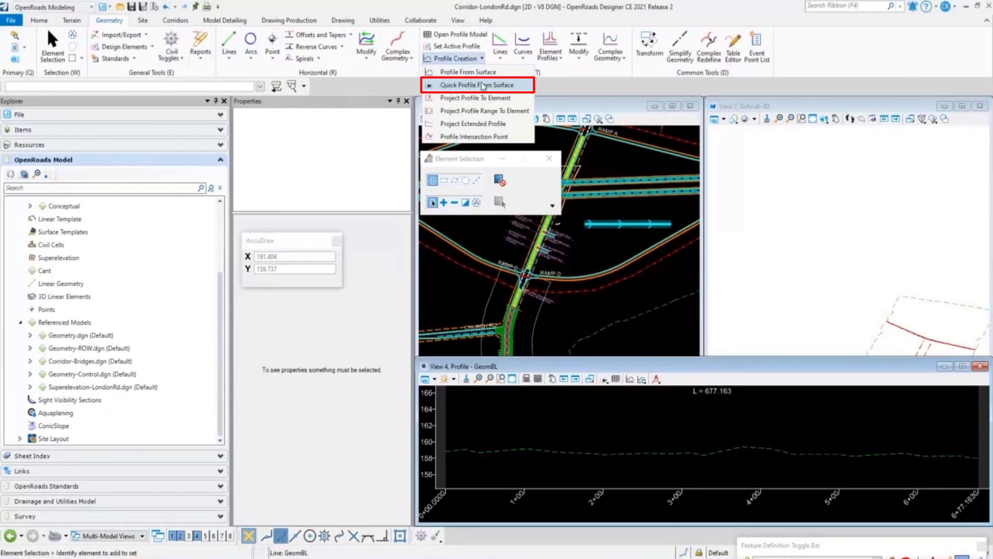
{"action": "left_click", "coordinate": [483, 86]}
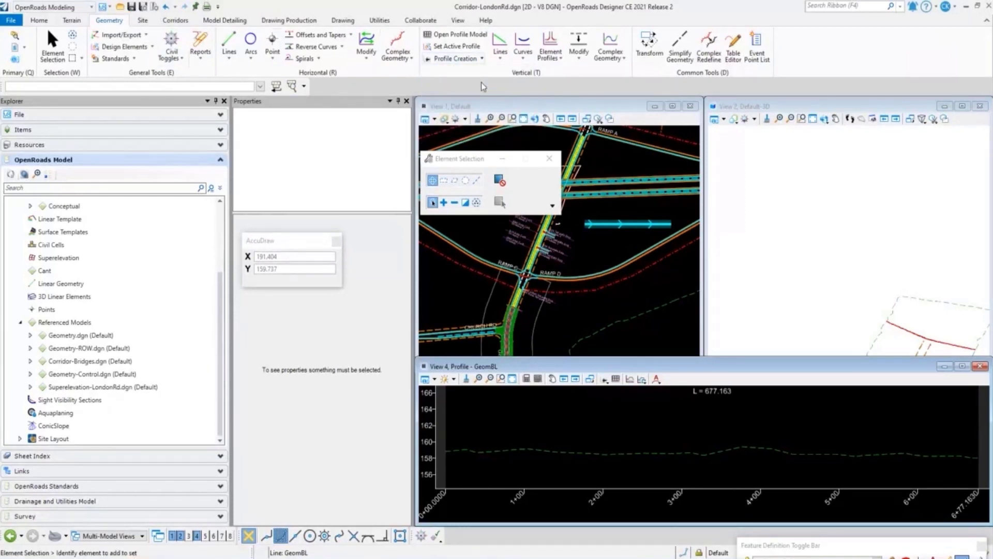
{"action": "left_click", "coordinate": [644, 227]}
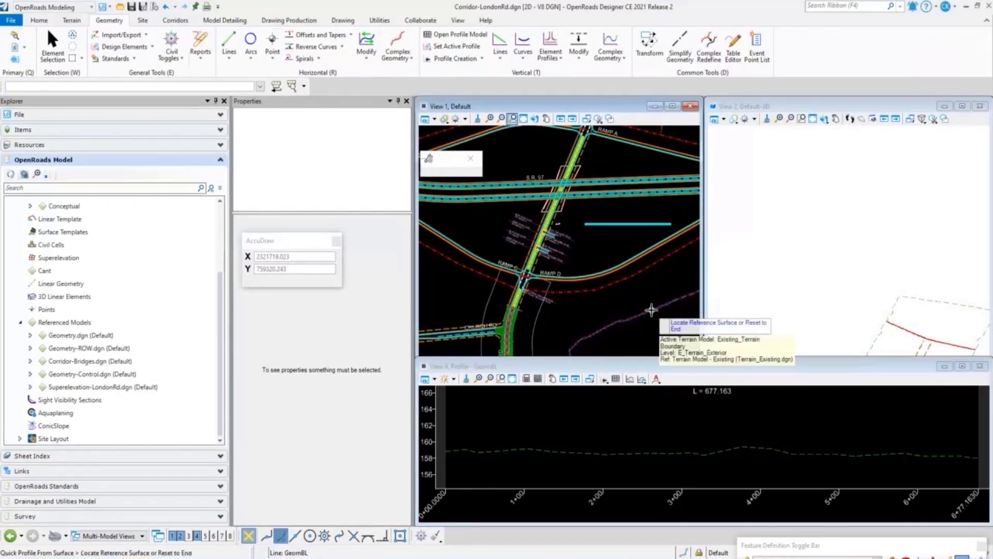
{"action": "right_click", "coordinate": [604, 252]}
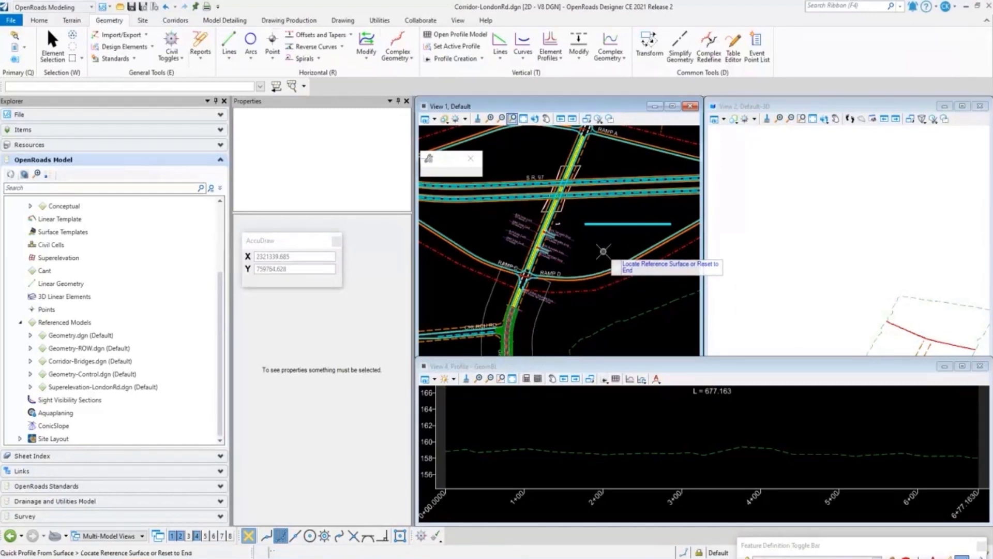
Repeat the quick surface profile on the same baseline line with the Existing_Terrain boundary and finish the surface selection
{"action": "left_click", "coordinate": [601, 224]}
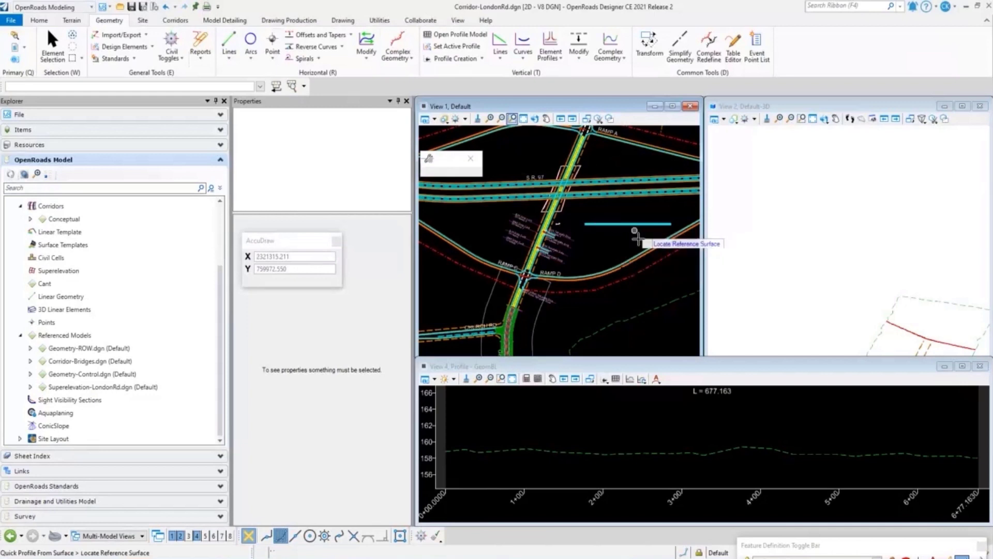
{"action": "left_click", "coordinate": [653, 311]}
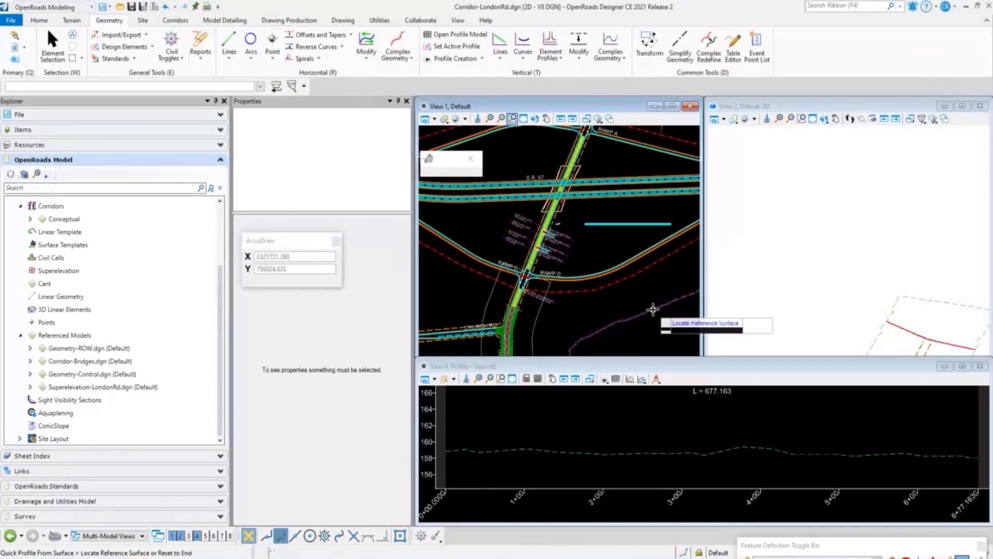
{"action": "right_click", "coordinate": [593, 244]}
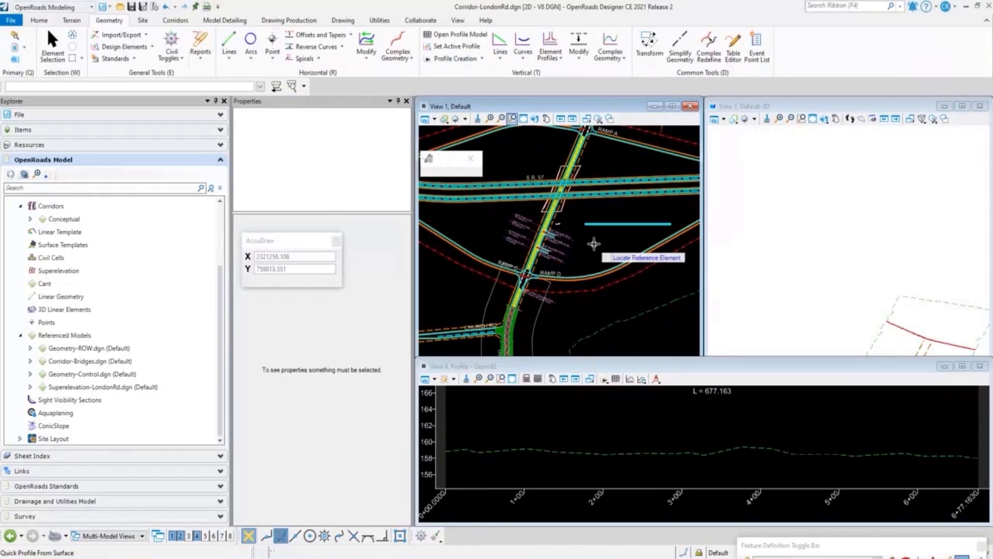
Select the baseline line in the plan view and bring up its context tools
{"action": "left_click", "coordinate": [54, 46]}
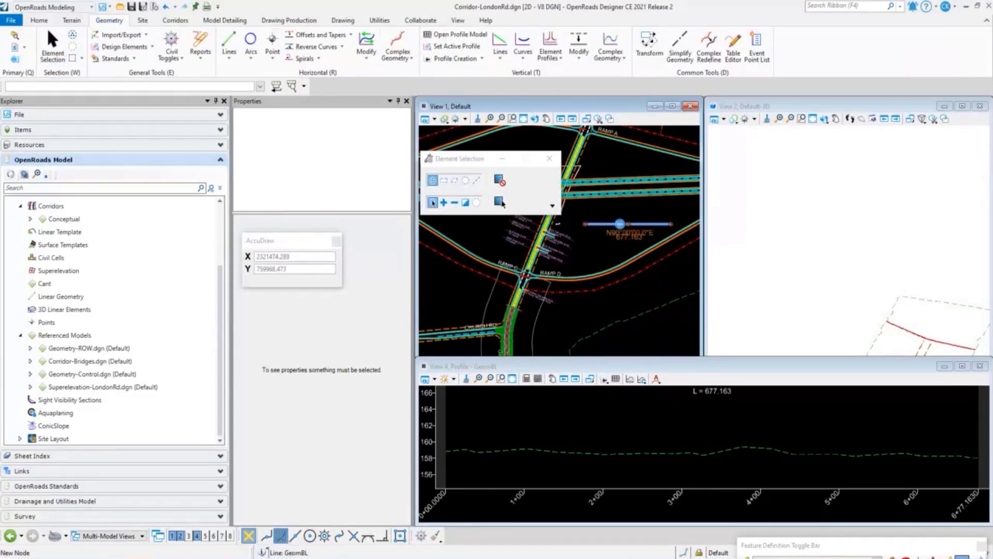
{"action": "left_click", "coordinate": [619, 224]}
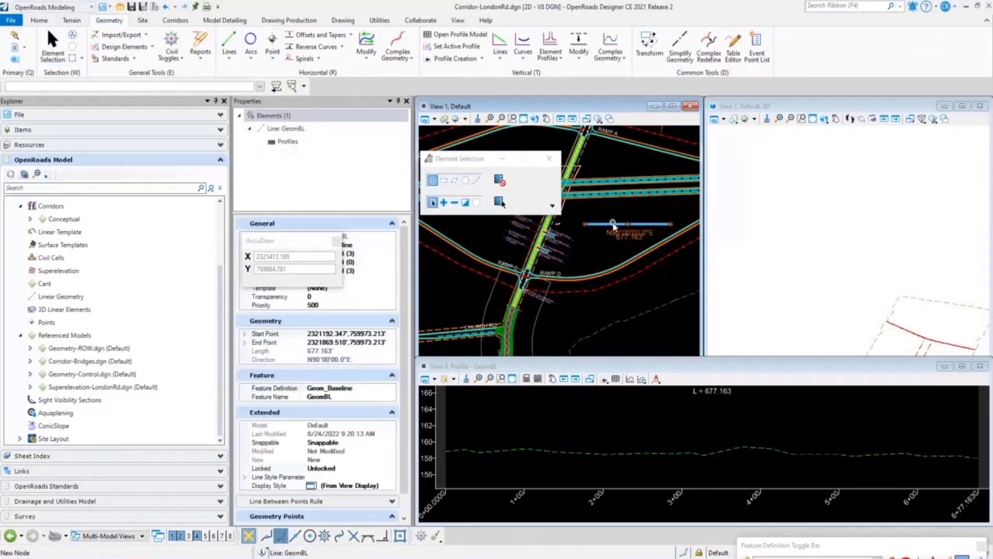
{"action": "mouse_move", "coordinate": [613, 226]}
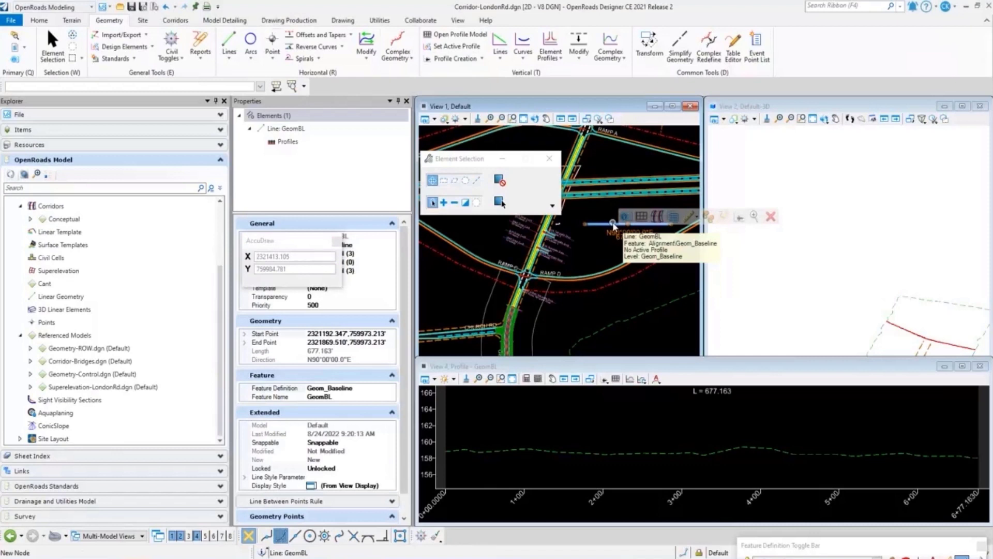